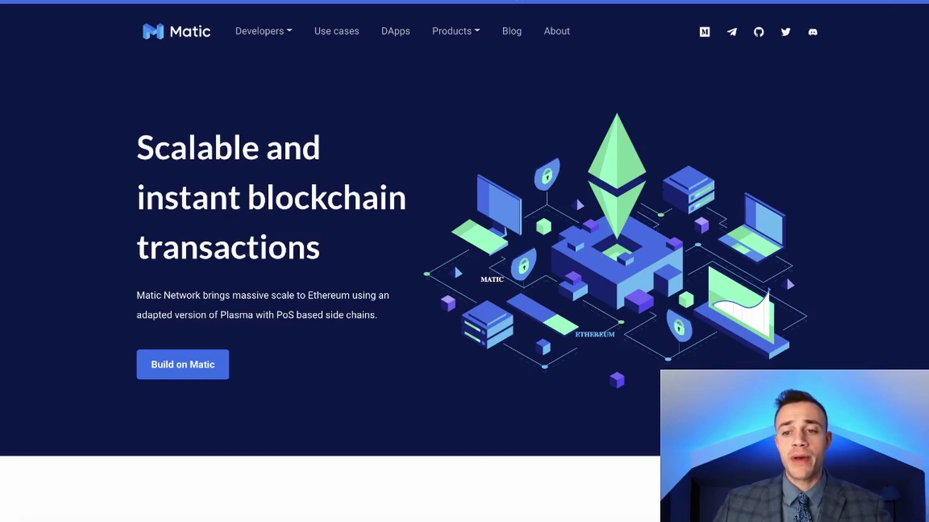
- Expand the MetaMask wallet from the extension popup into a full browser tab
click(861, 7)
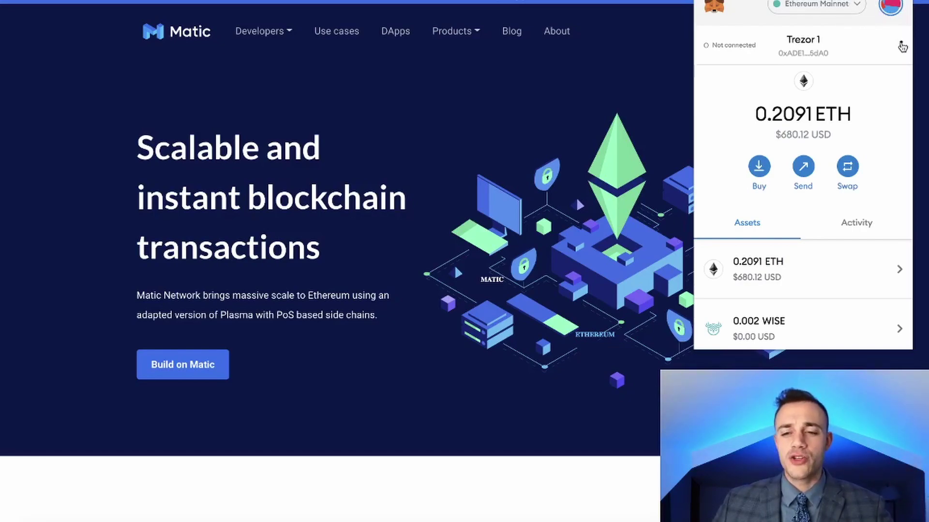
click(901, 46)
click(825, 67)
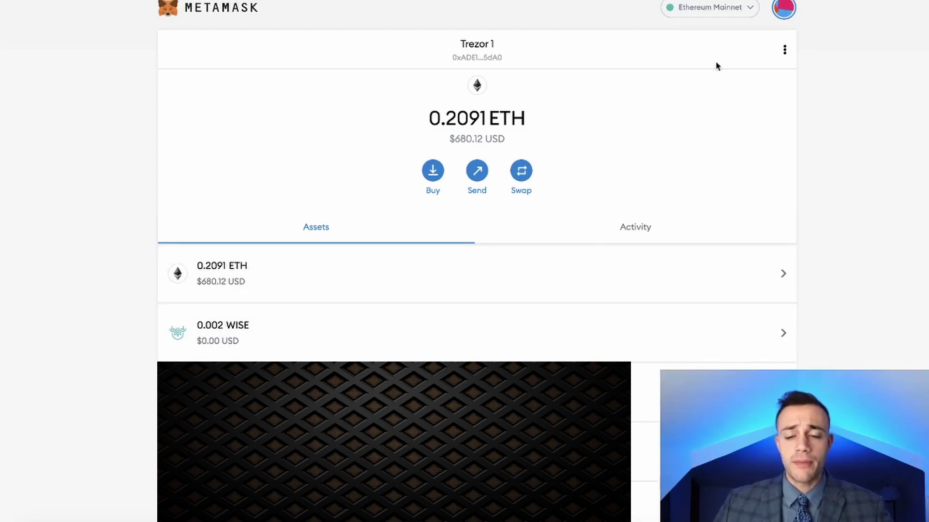
- Reach the Networks page of MetaMask settings from the account menu
click(784, 9)
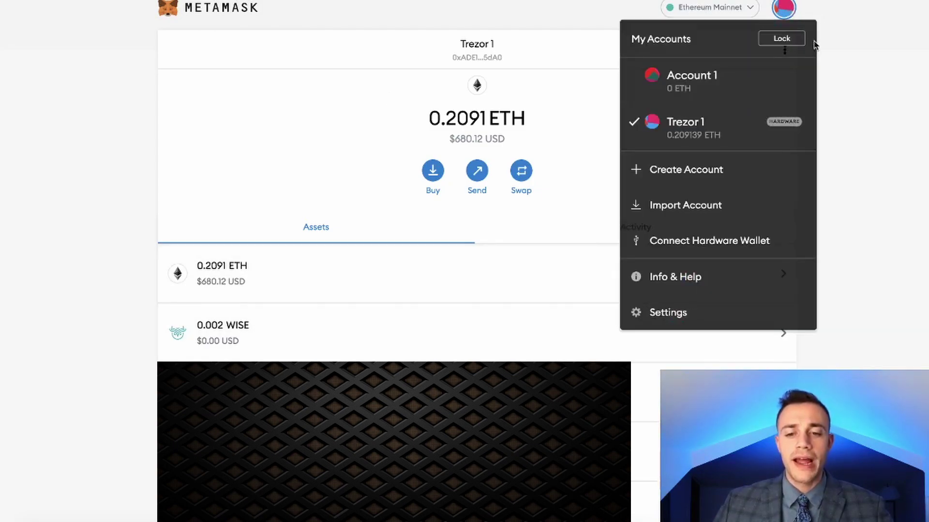
click(656, 312)
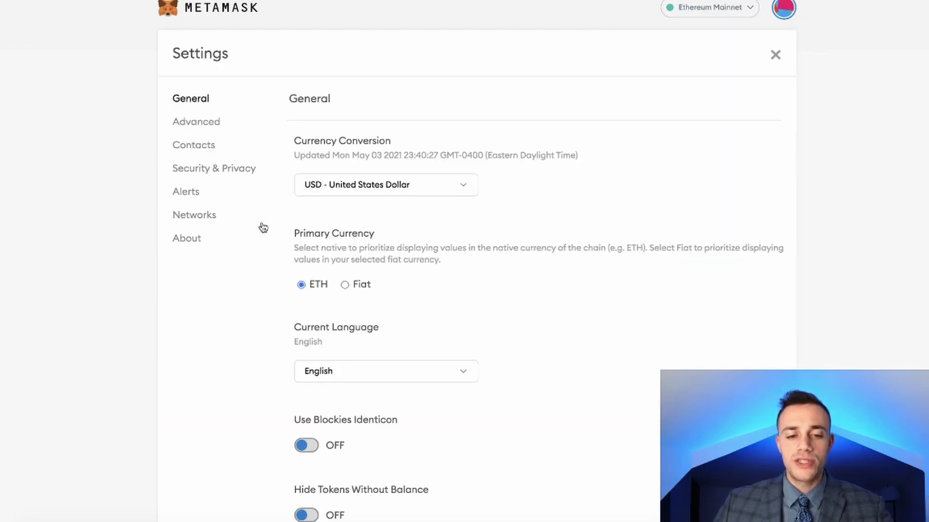
click(204, 218)
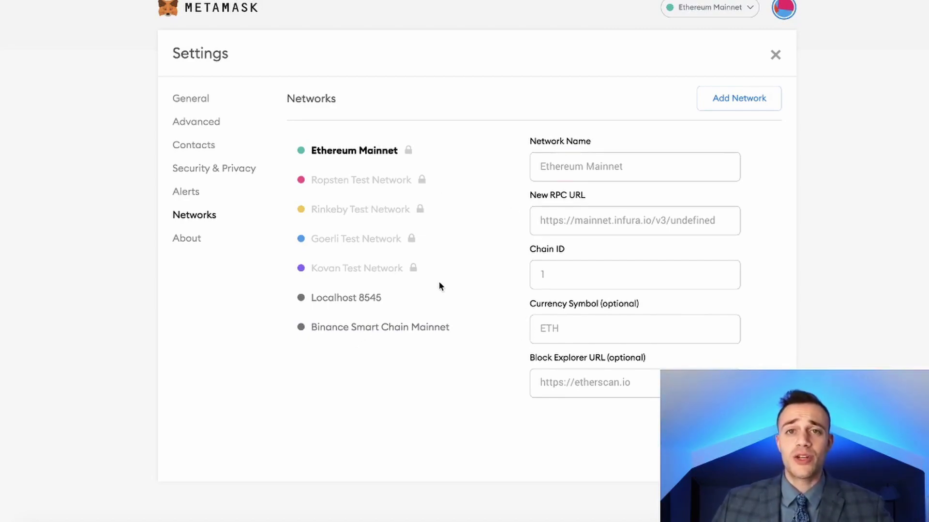
- Begin a new network named Matic Mainnet with the Matic RPC address from the article
click(743, 97)
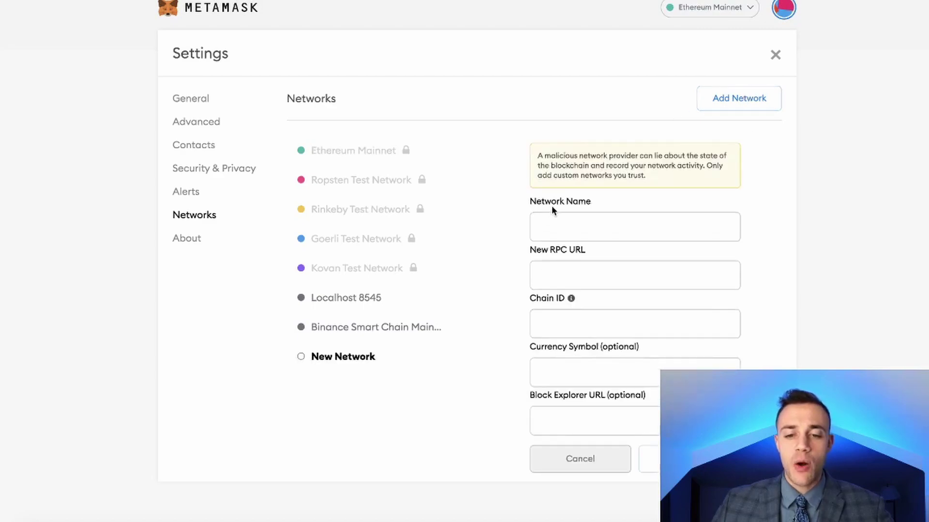
click(567, 215)
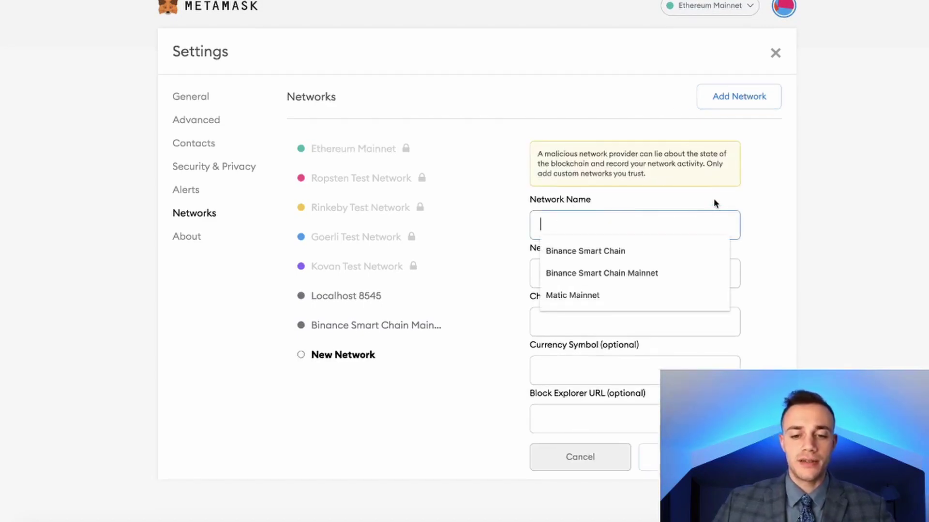
click(622, 296)
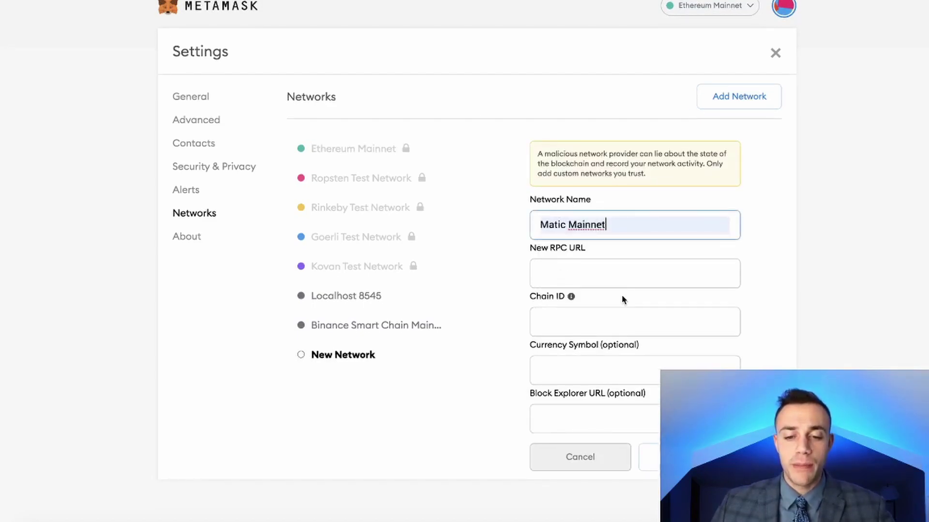
click(639, 273)
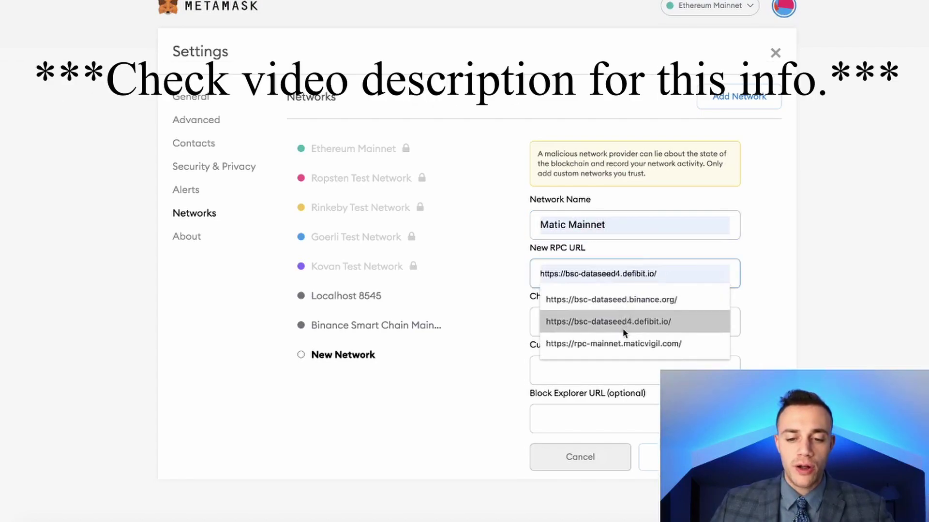
click(623, 343)
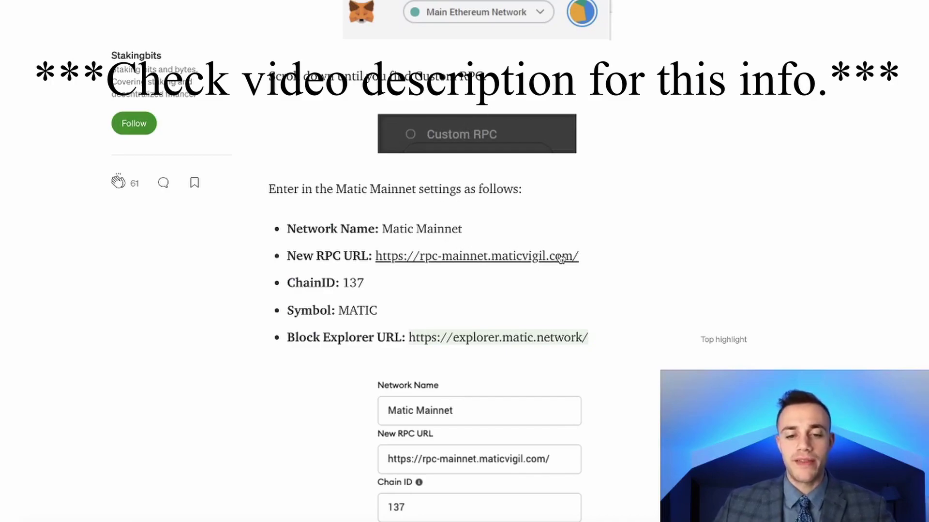
drag(577, 257, 375, 256)
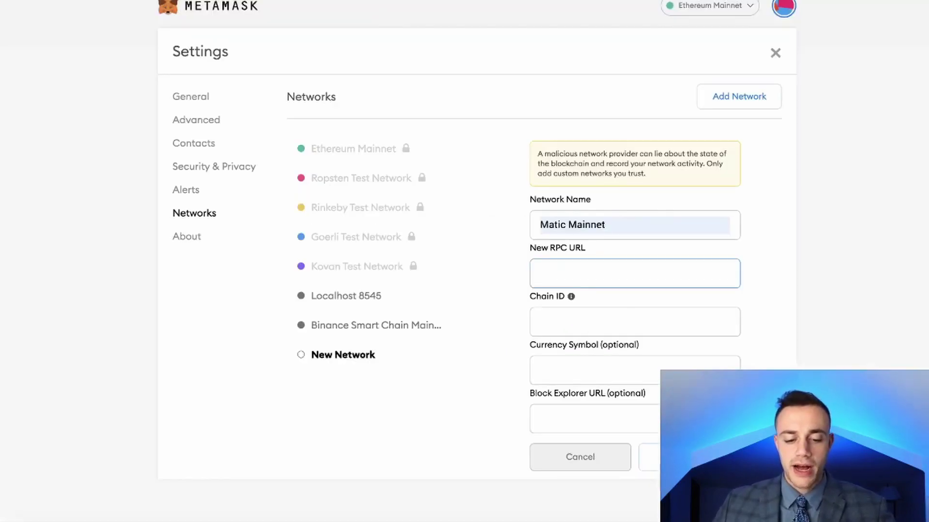
text(https://rpc-mainnet.maticvigil.com/)
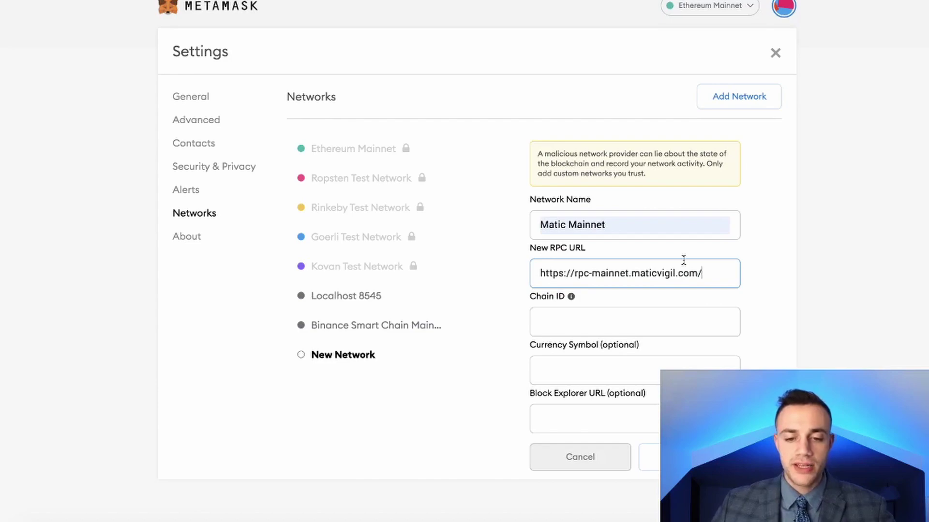
- Enter chain ID 137, symbol MATIC and the copied block explorer address, then save the network
click(643, 310)
text(13)
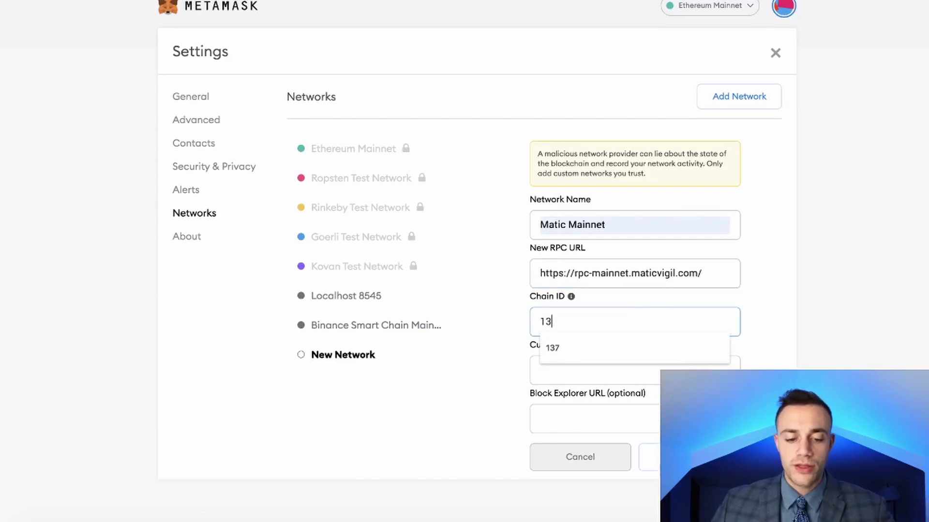
text(7)
click(601, 363)
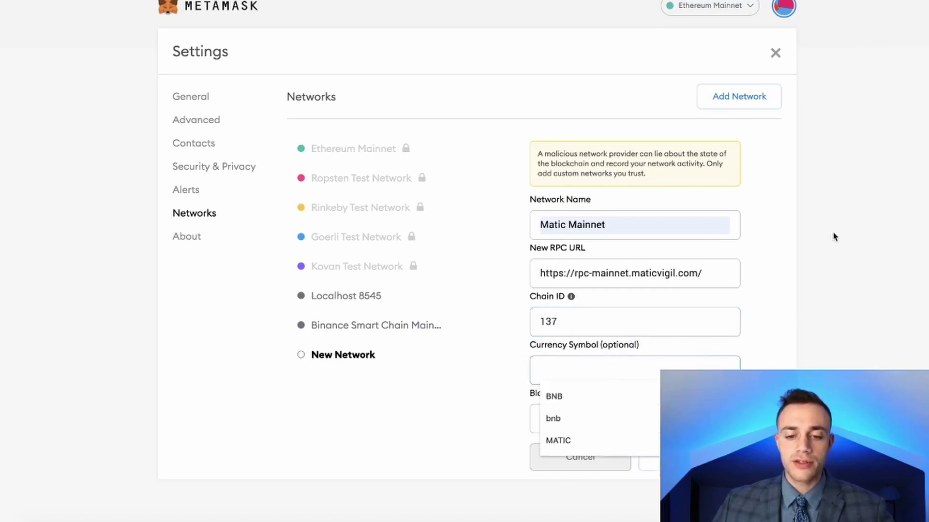
text(MATI)
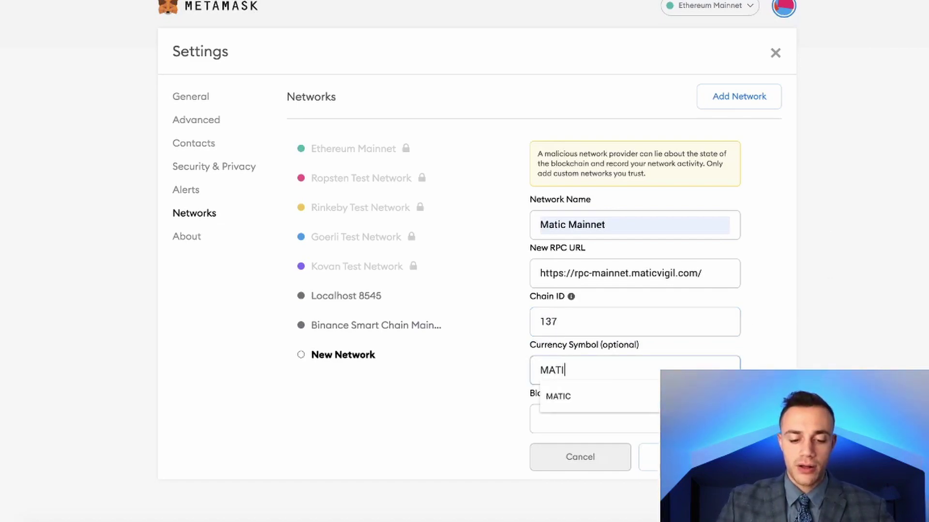
text(C)
key(Tab)
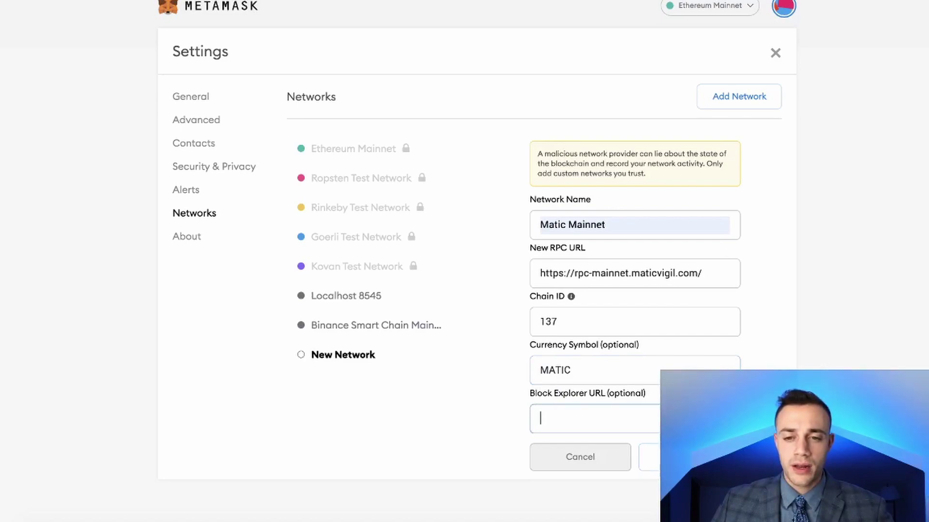
key(ctrl+Tab)
drag(597, 336, 413, 343)
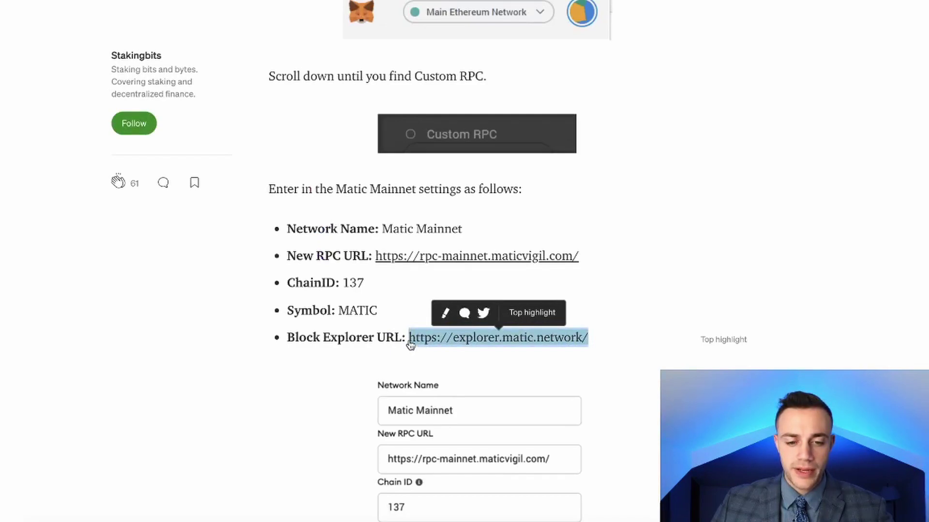
key(ctrl+c)
key(ctrl+Tab)
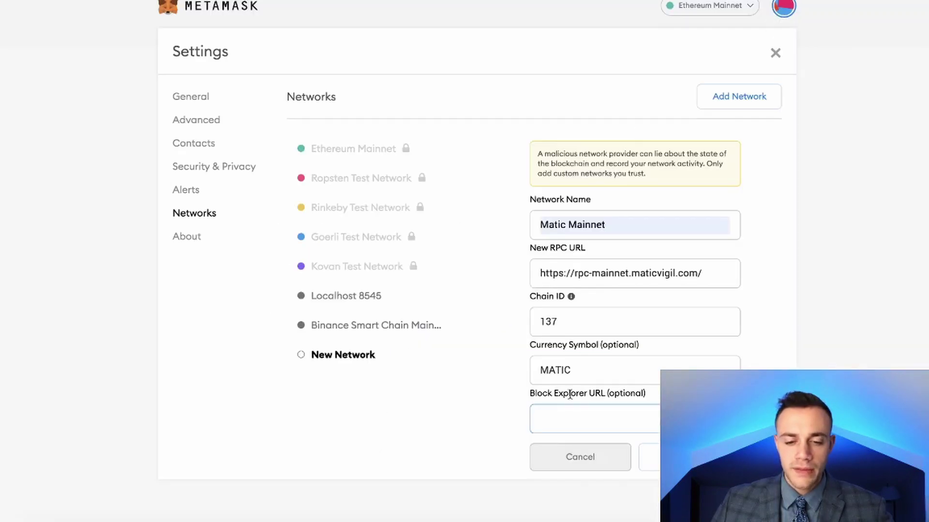
click(569, 412)
key(ctrl+v)
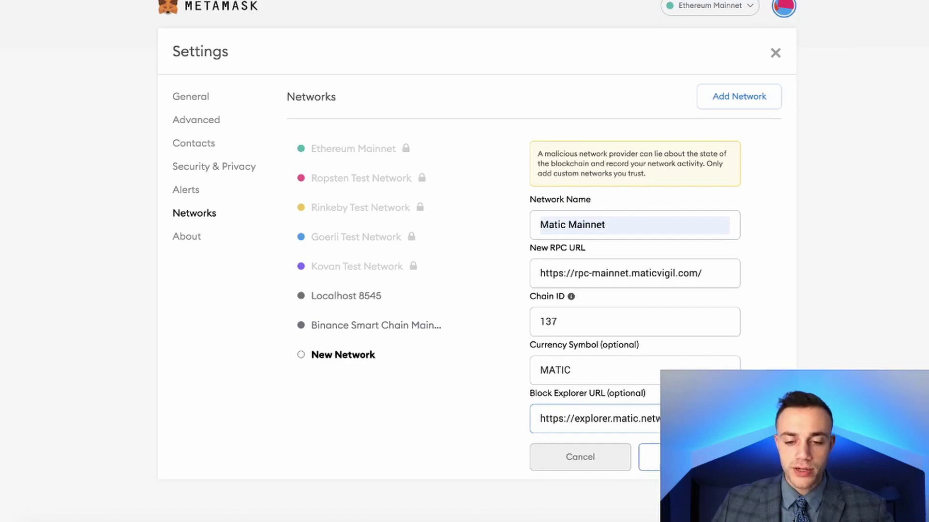
click(650, 457)
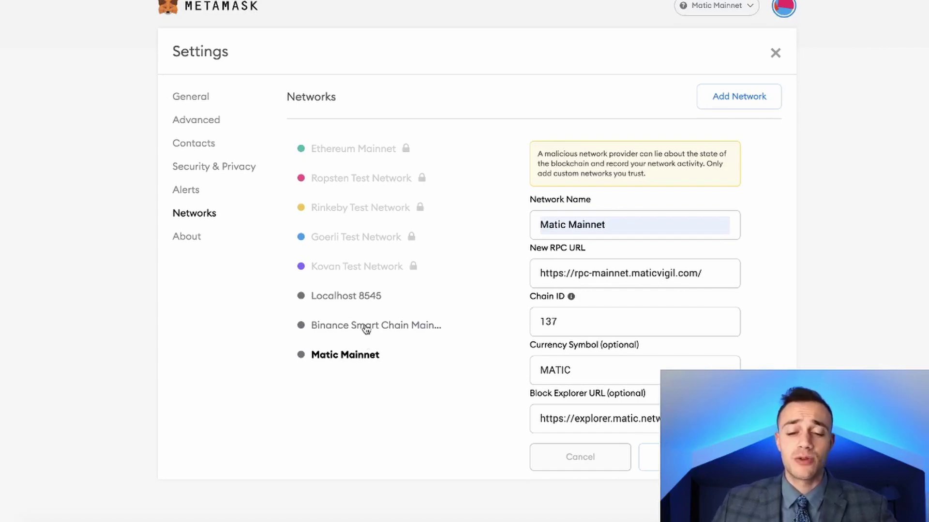
- Leave settings and switch the wallet back to Ethereum Mainnet
click(776, 55)
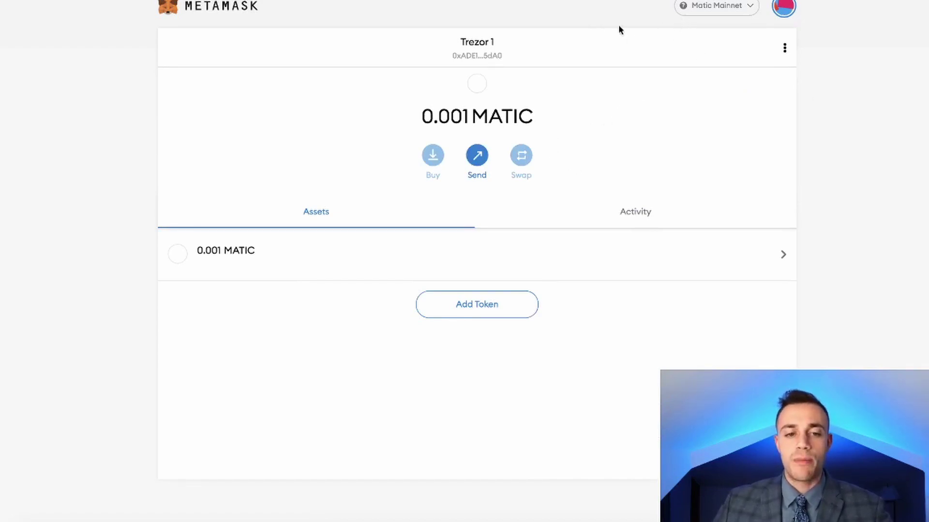
click(716, 6)
click(709, 91)
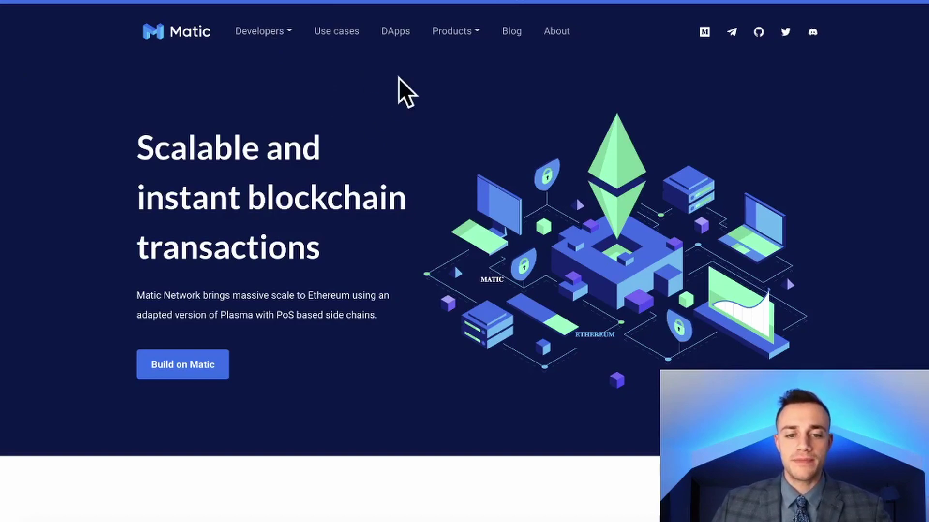
- Enter Matic Wallet from the products menu and start moving funds to Matic Mainnet
click(470, 34)
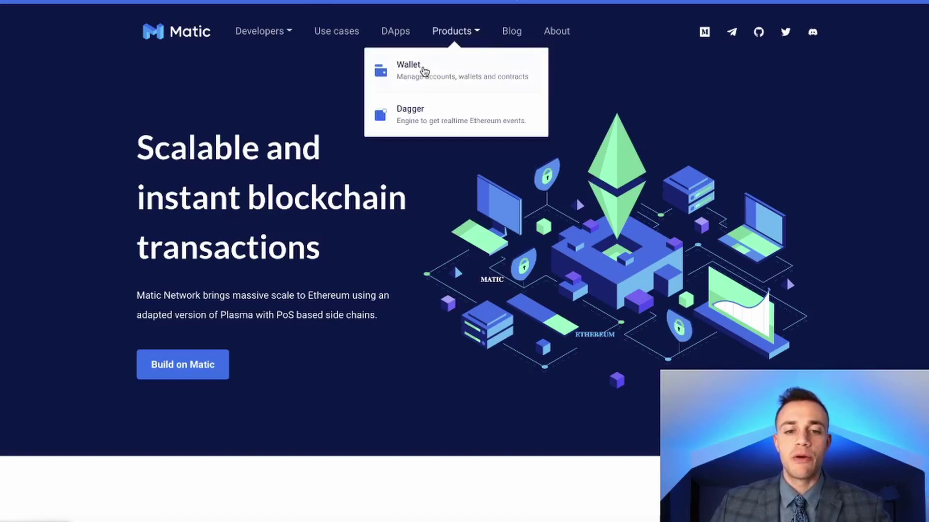
click(425, 72)
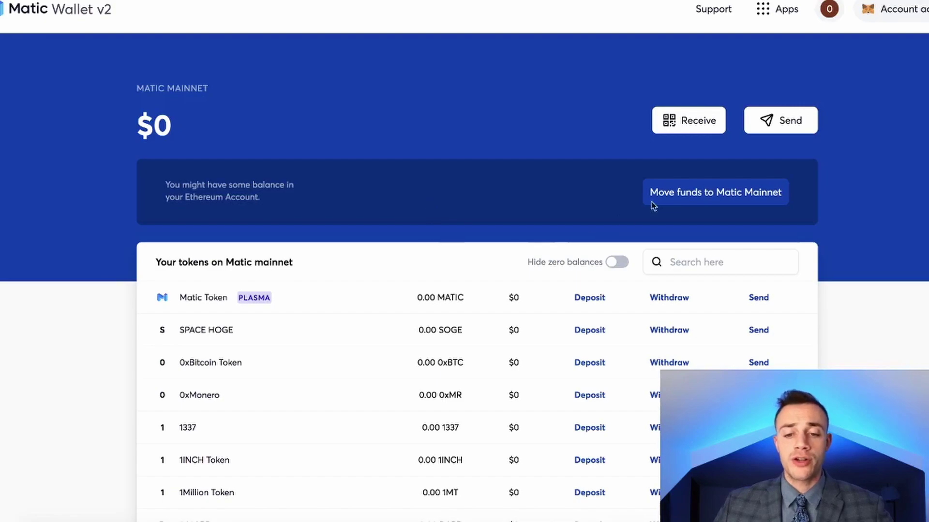
click(681, 200)
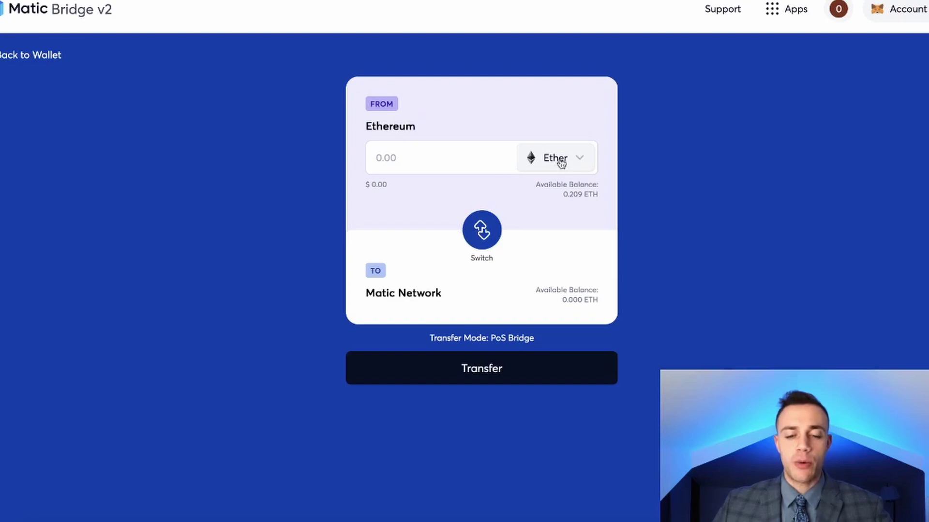
- Choose Matic Token, fill the full 1000 MATIC balance and submit the transfer
click(572, 157)
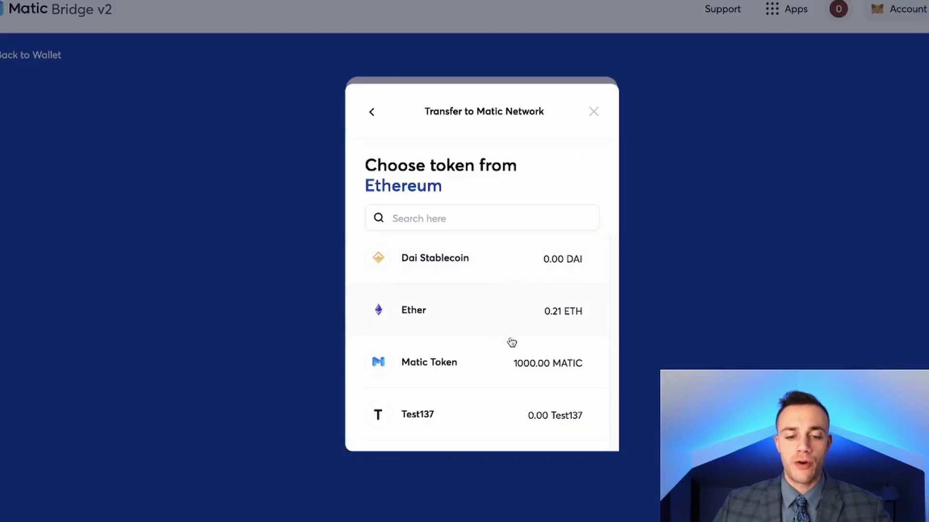
click(548, 361)
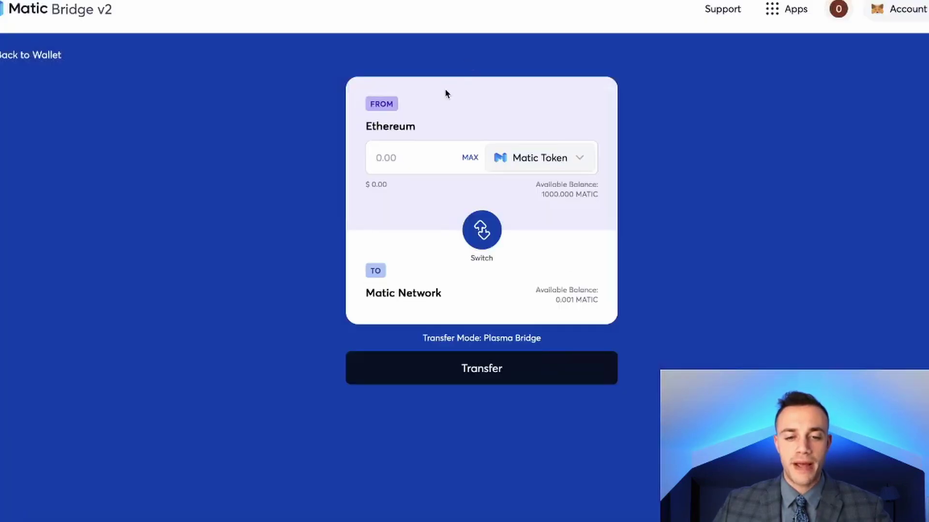
click(476, 162)
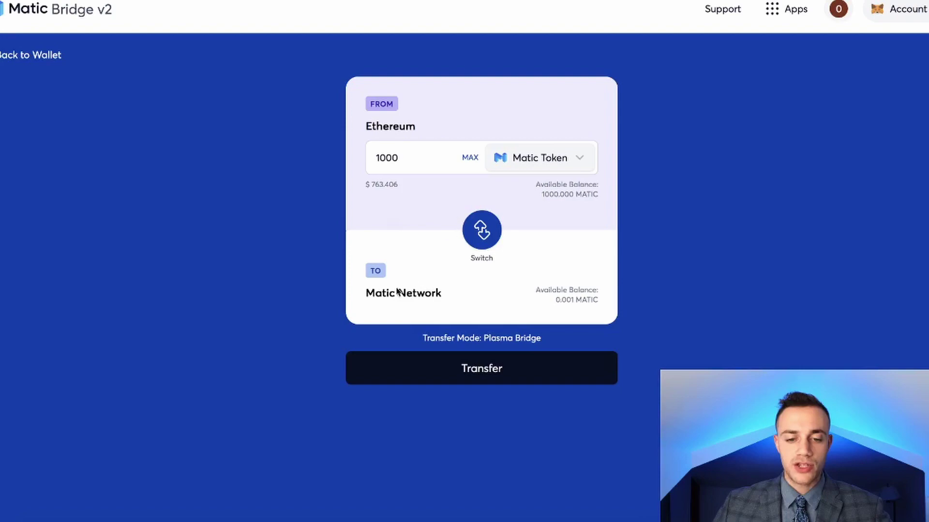
click(466, 371)
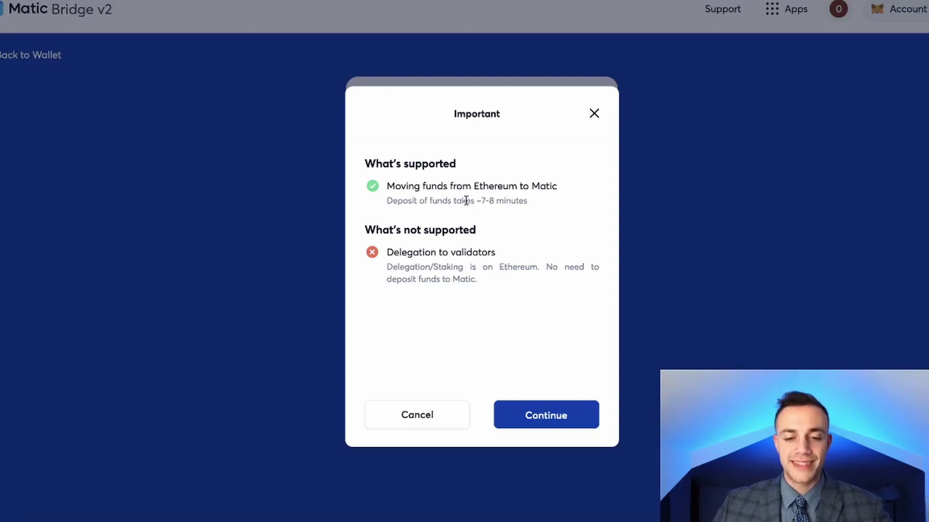
- Continue through the notice, gas overview and approval dialogs for the 1000 MATIC transfer
click(541, 416)
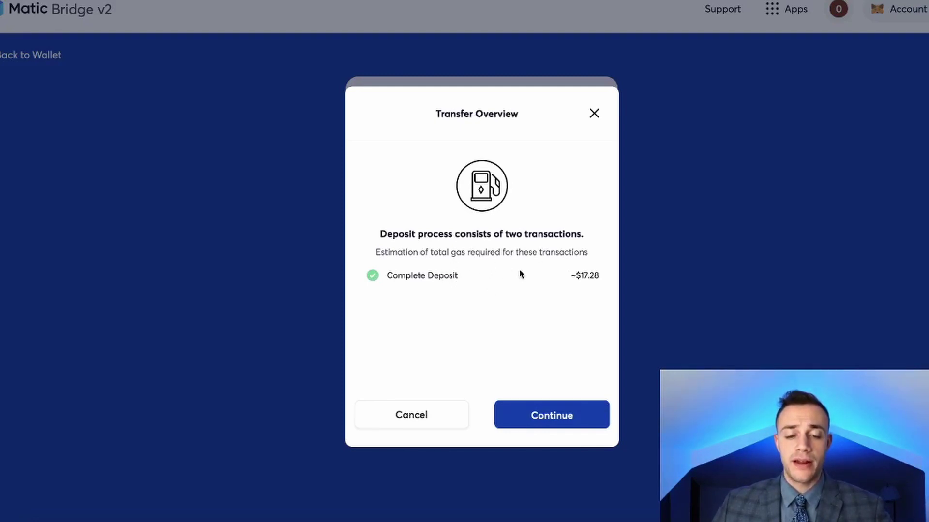
click(570, 417)
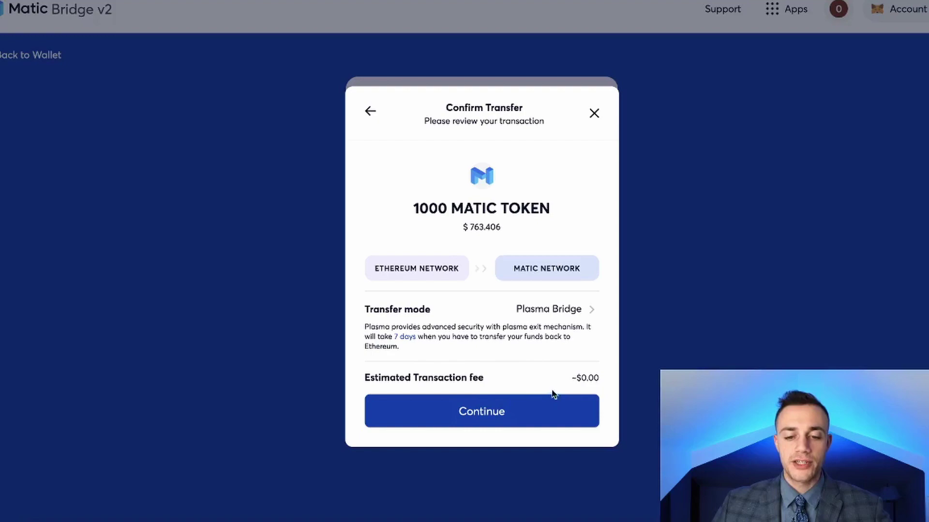
click(498, 413)
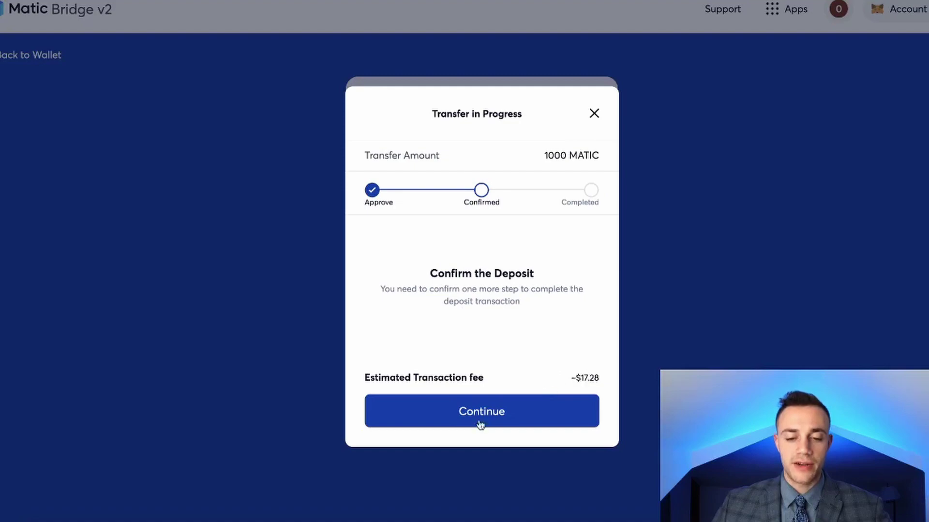
- Confirm the deposit in MetaMask with the gas fee set to the Fast option
click(497, 416)
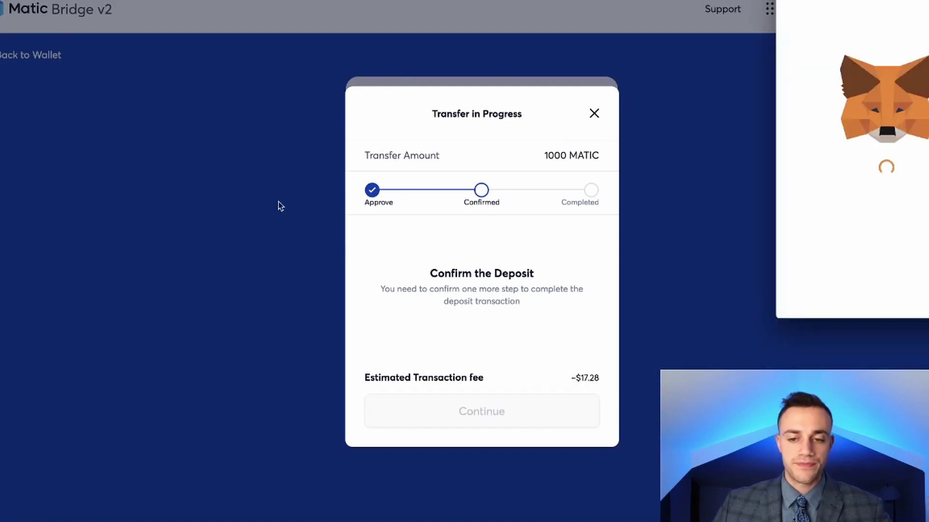
drag(500, 32, 470, 24)
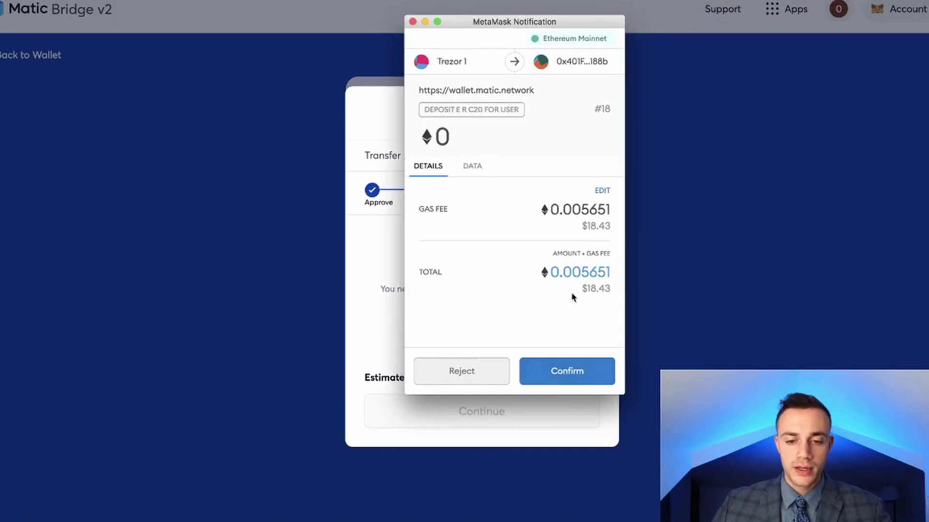
click(601, 192)
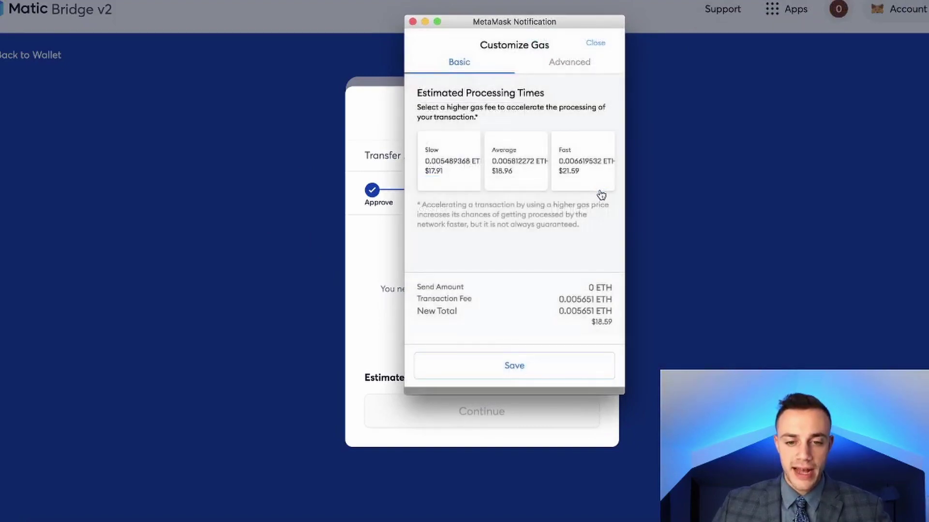
click(584, 175)
click(519, 371)
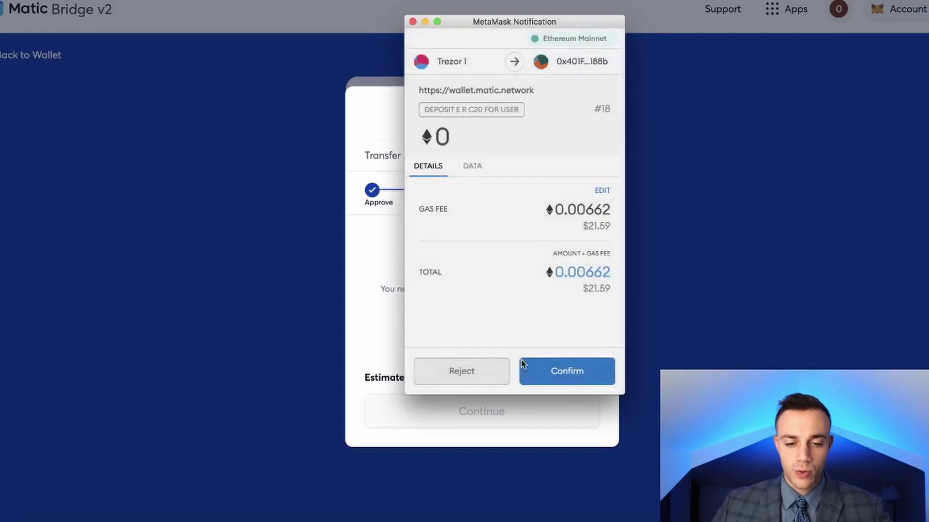
click(563, 367)
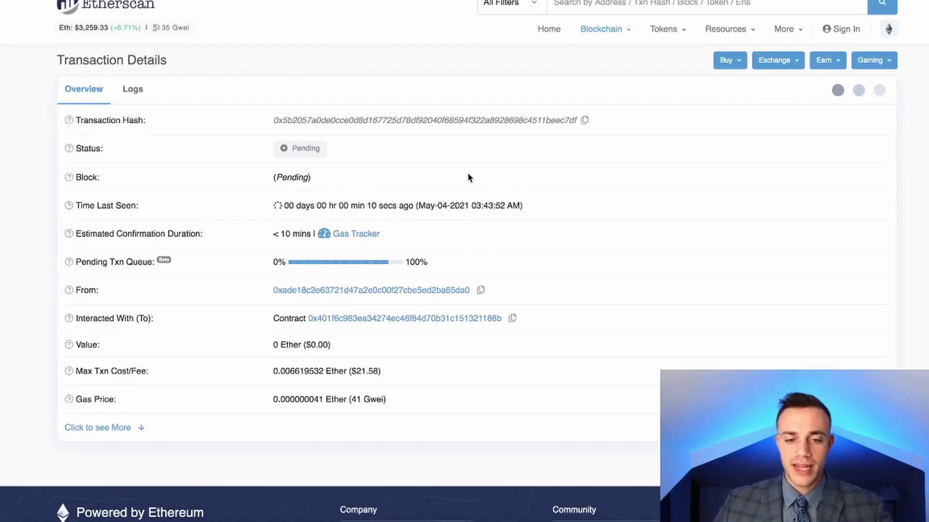
scroll(416, 174, down, 2)
scroll(416, 170, up, 2)
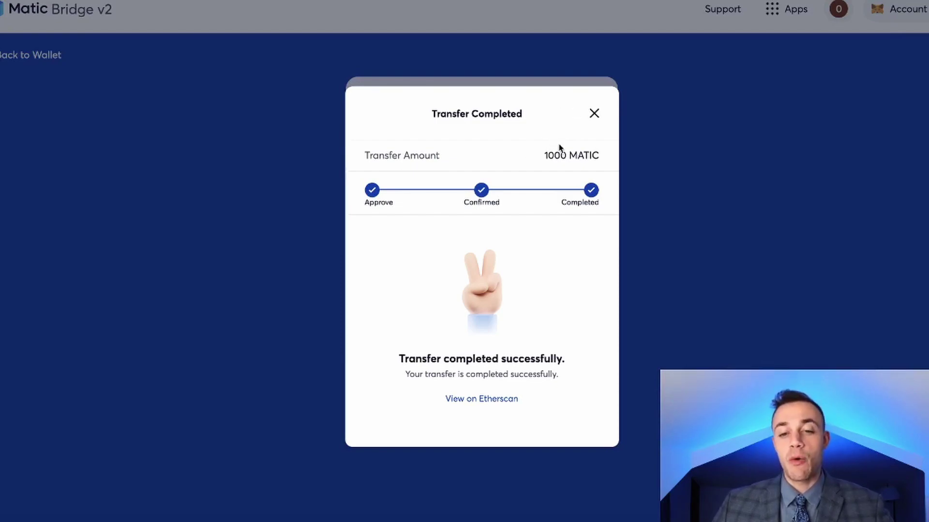
- Dismiss the transfer notice and approve QuickSwap's switch of the wallet to Matic Mainnet
click(593, 116)
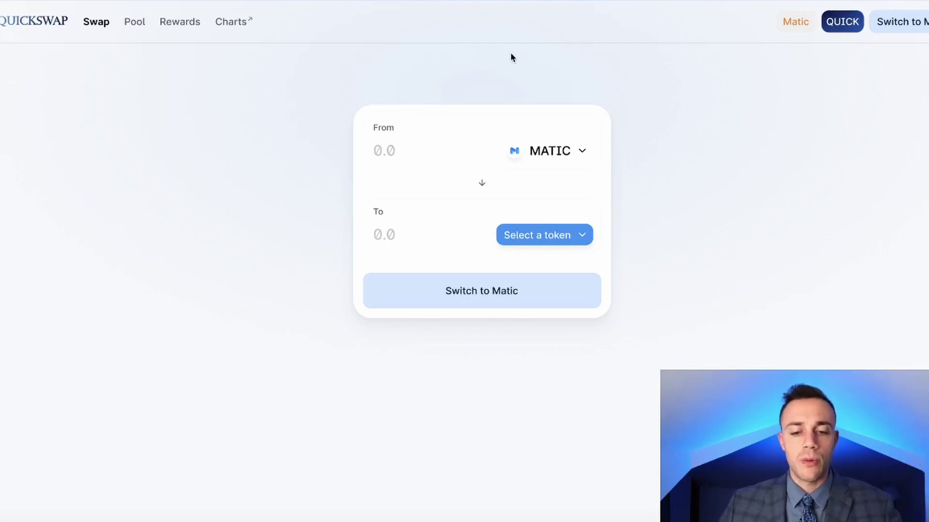
click(490, 295)
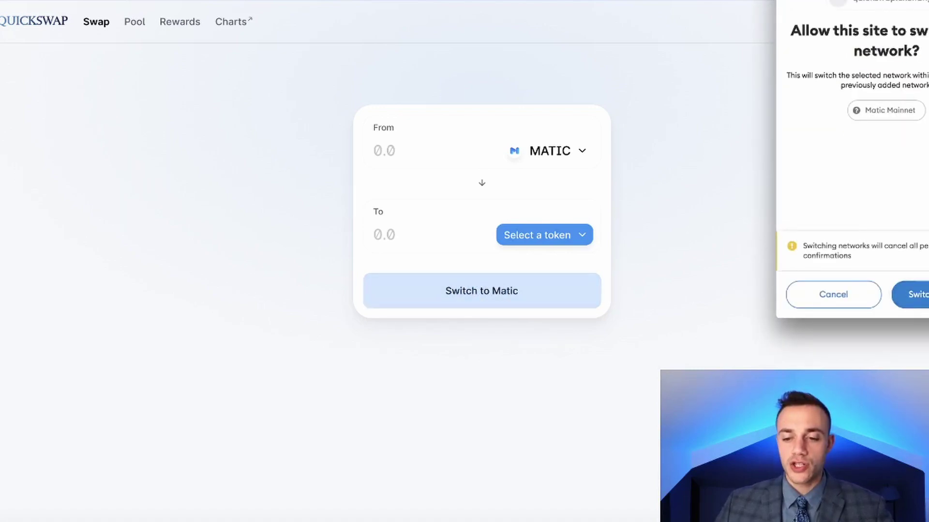
click(911, 294)
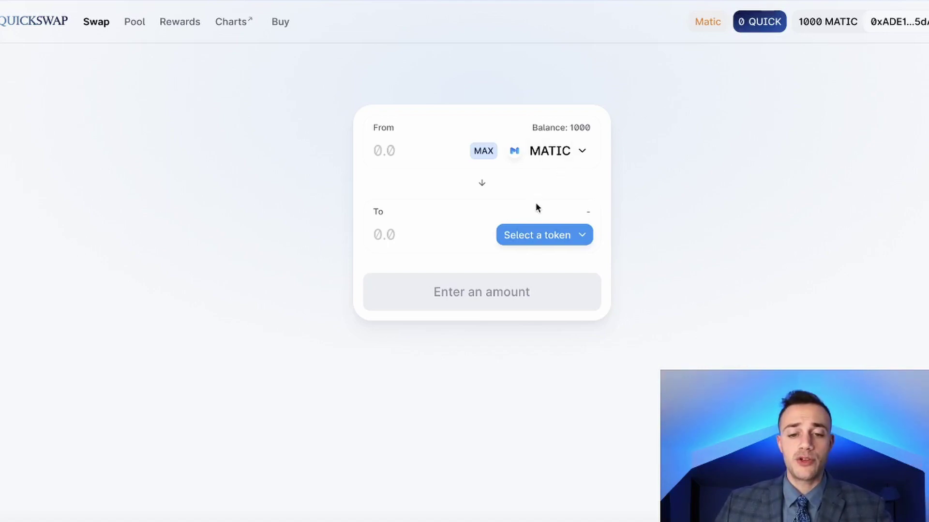
- Pick ETH as the token to receive and enter 450 MATIC to swap
click(551, 235)
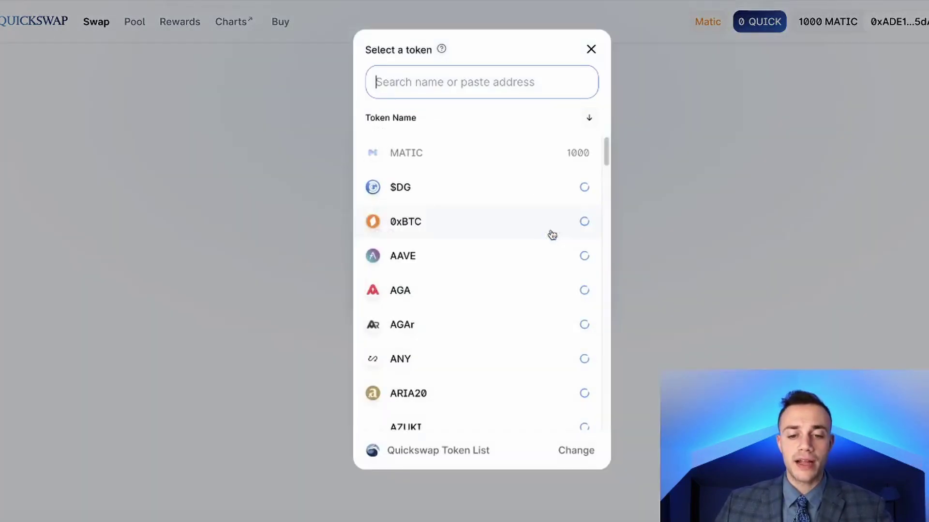
click(480, 77)
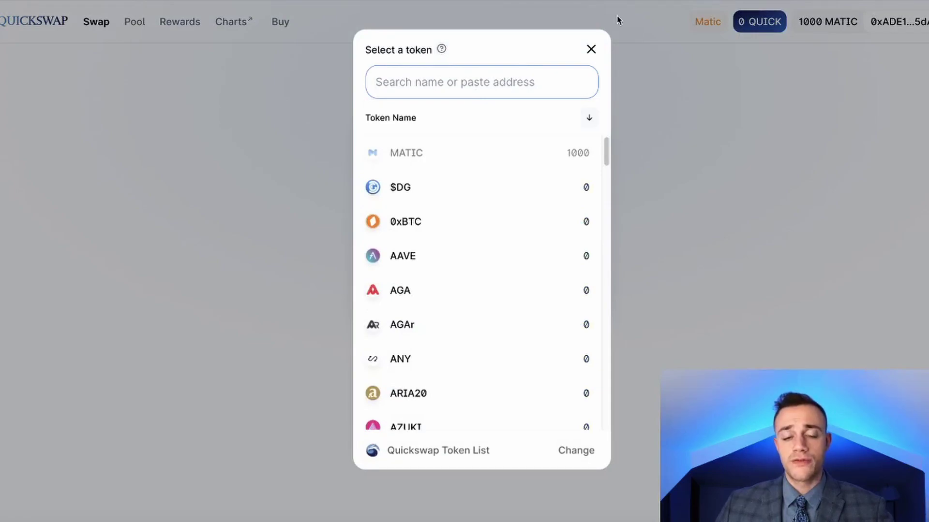
text(eth)
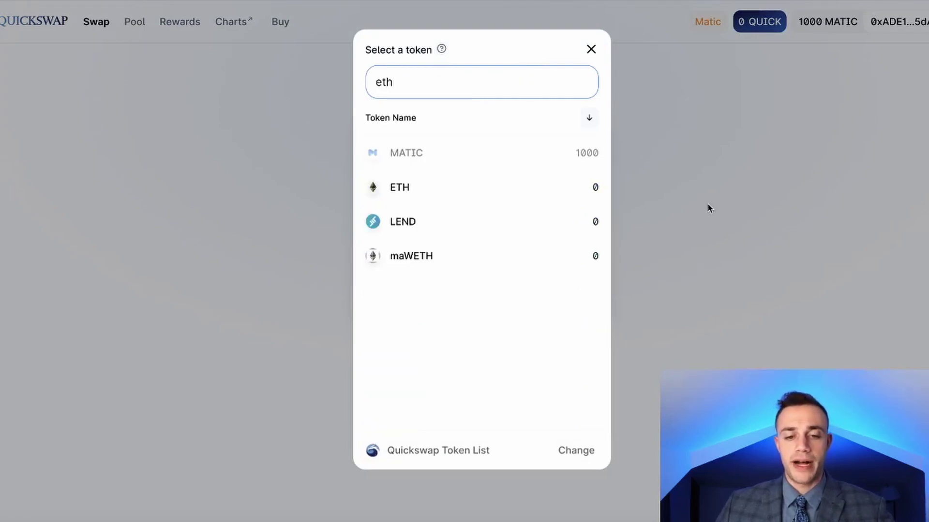
click(555, 187)
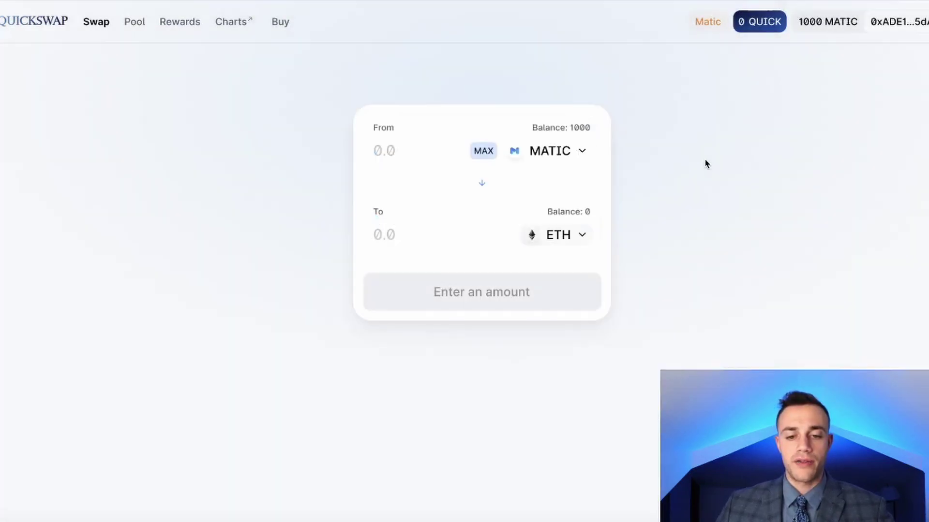
click(430, 153)
text(45)
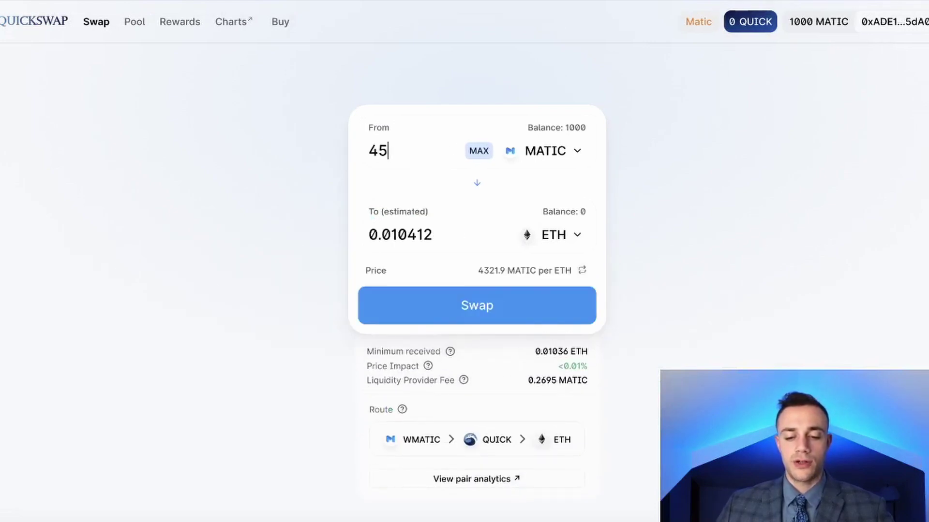
text(0)
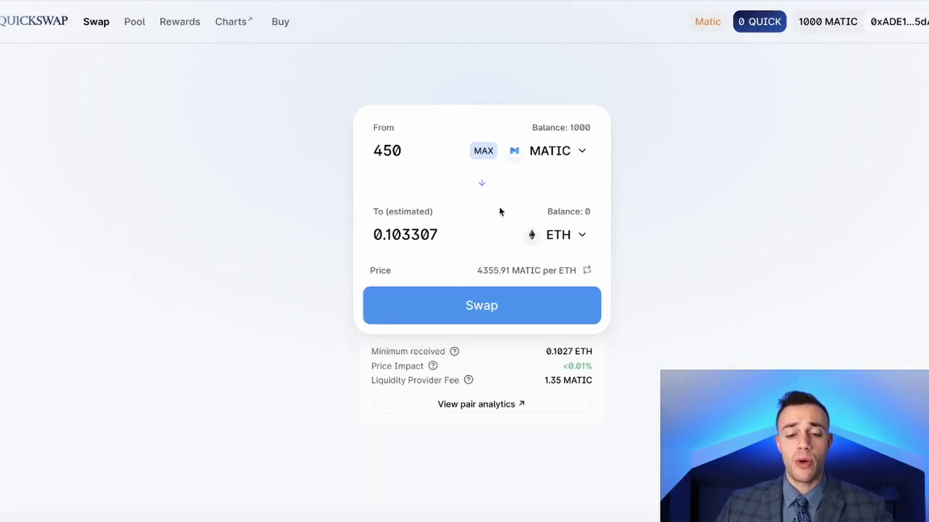
- Review and confirm the 450 MATIC for ETH swap, bringing up the wallet popup
click(481, 307)
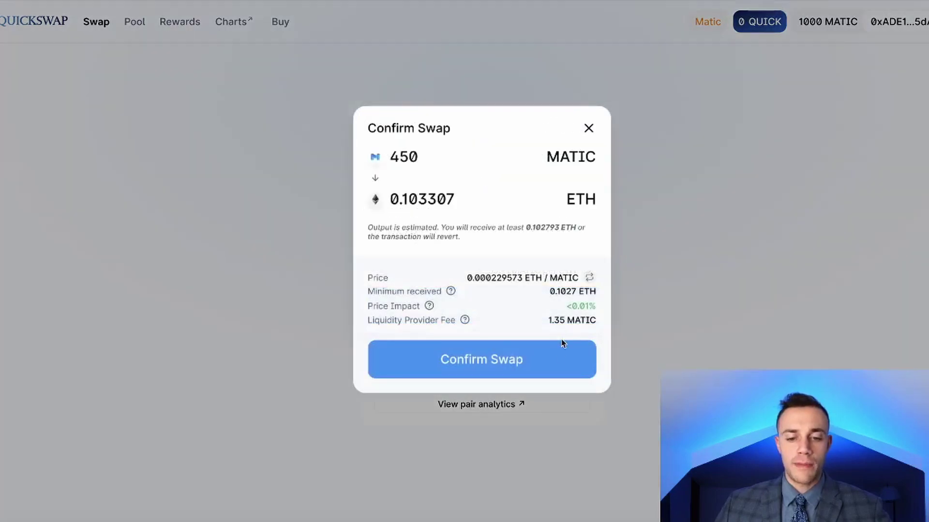
click(562, 345)
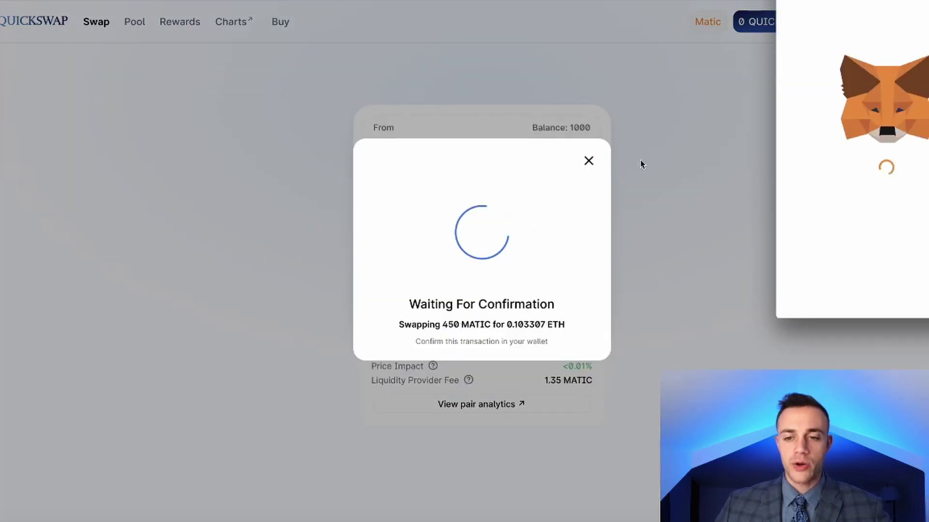
drag(620, 3, 447, 4)
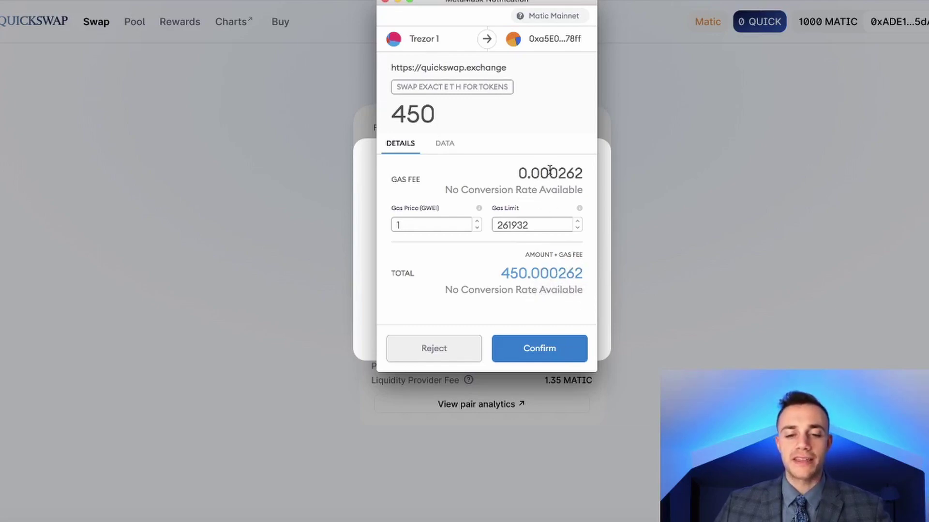
mouse_move(550, 174)
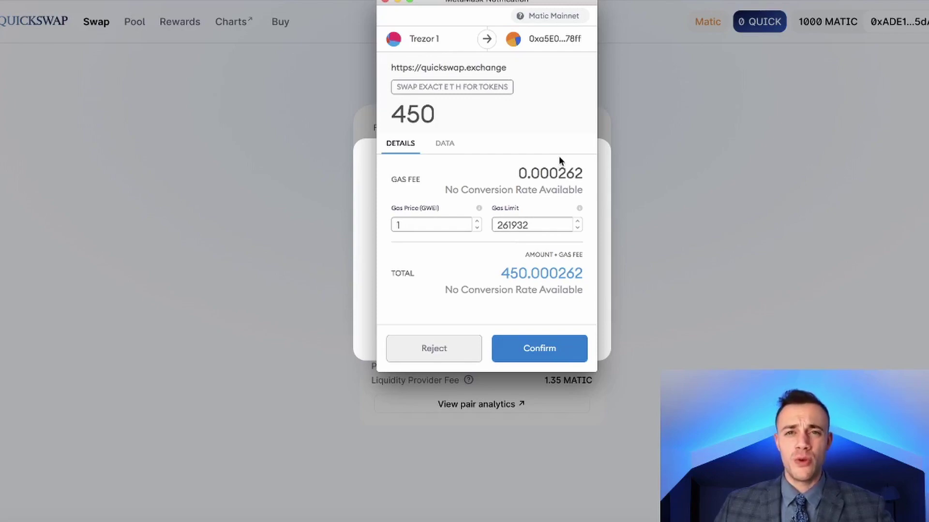
- Confirm the swap in MetaMask, allow Trezor signing and check it on the block explorer
click(553, 351)
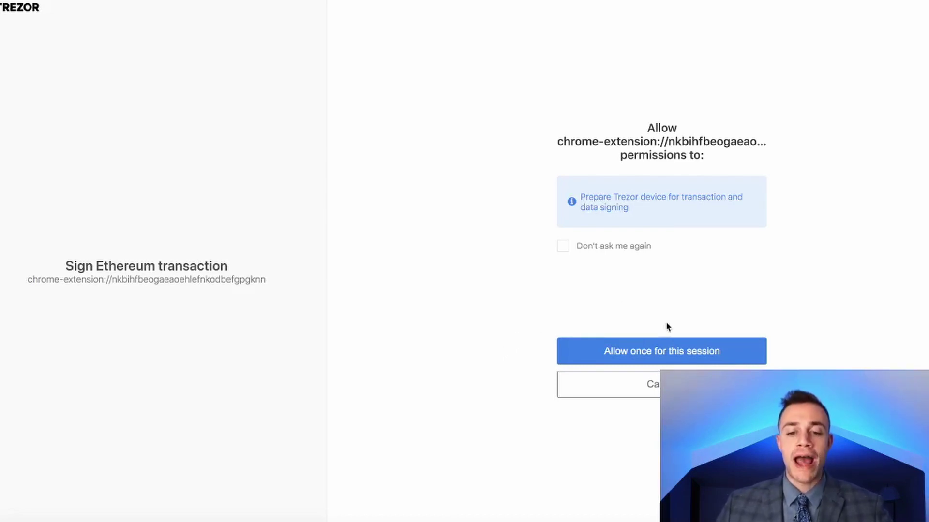
click(668, 349)
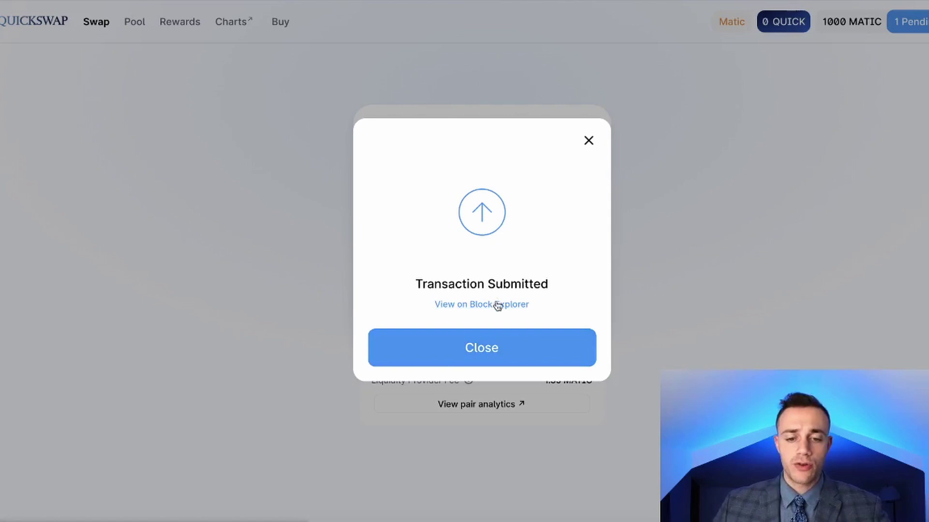
click(498, 305)
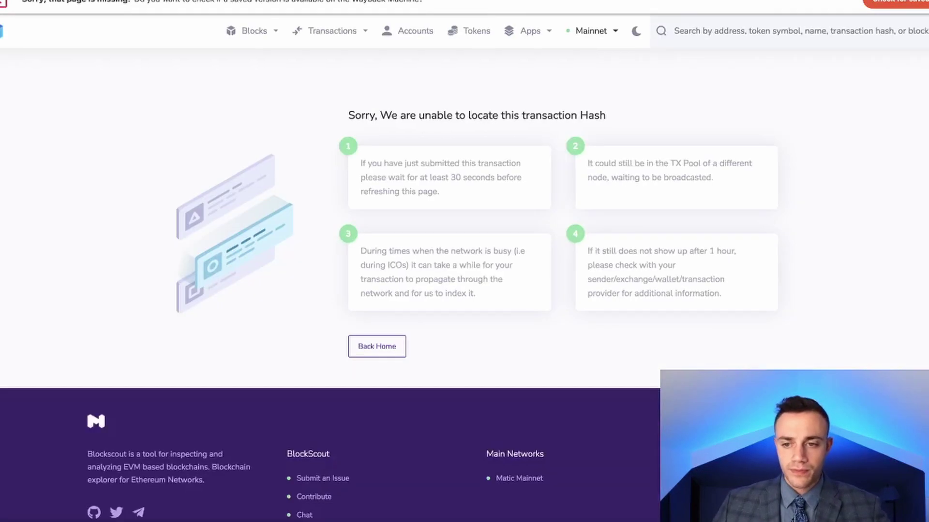
scroll(712, 41, down, 1)
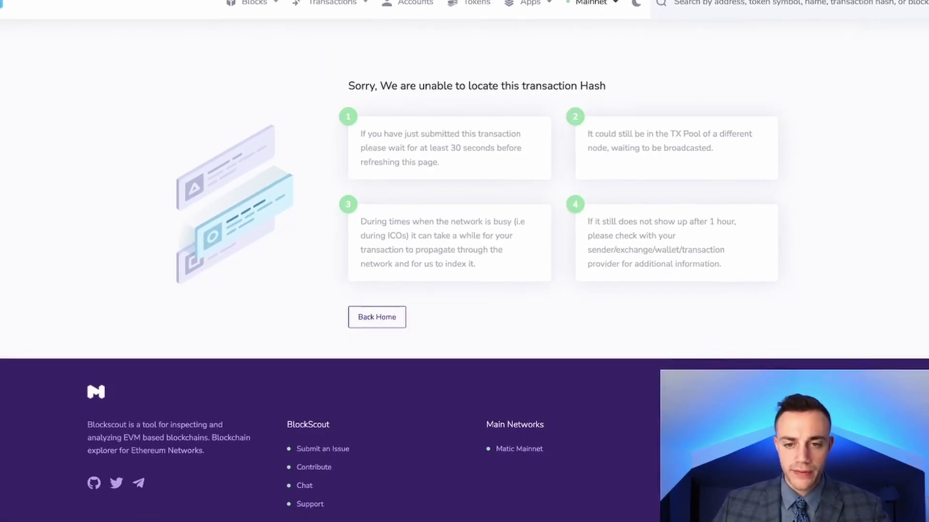
click(537, 2)
click(524, 340)
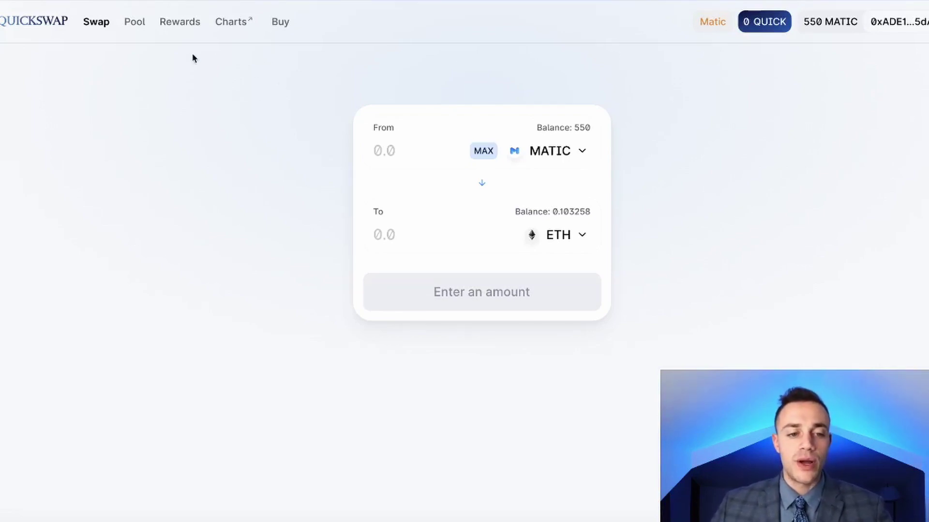
- Go to the Pool page and start adding liquidity
click(135, 27)
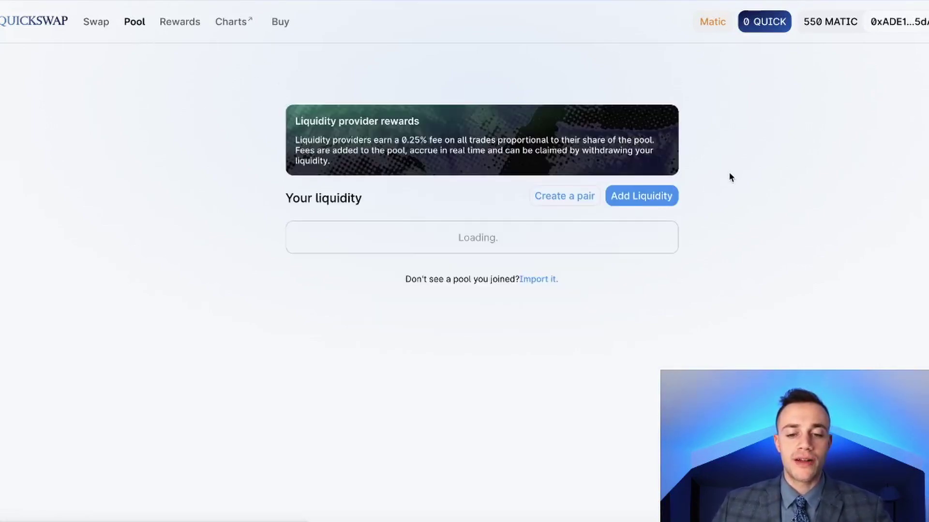
click(92, 28)
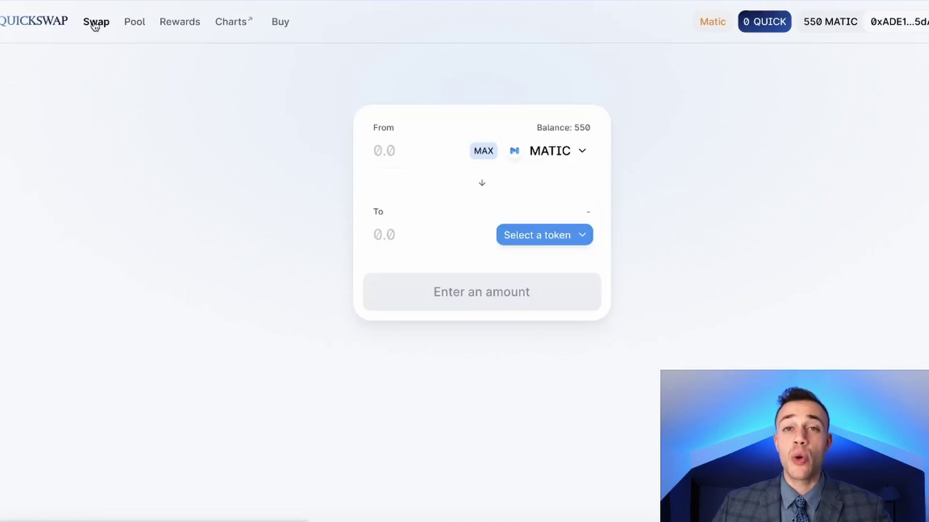
click(138, 27)
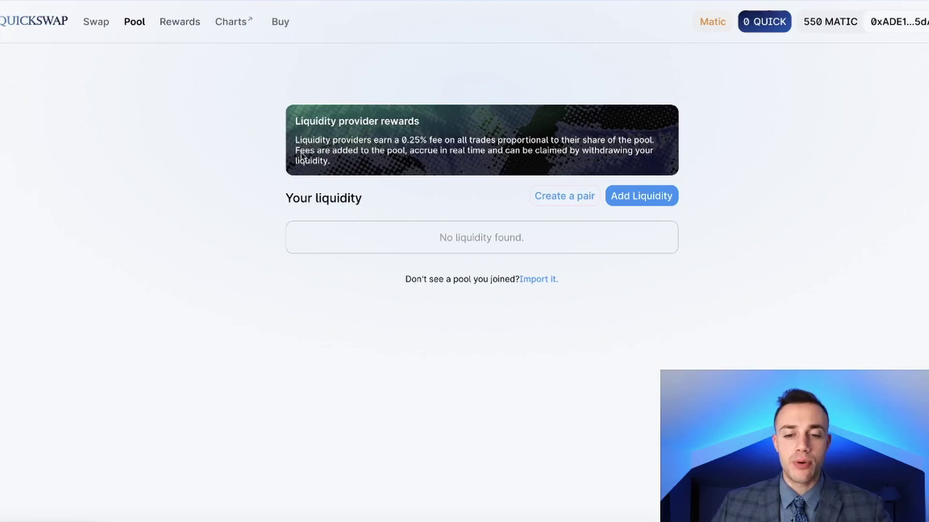
click(640, 196)
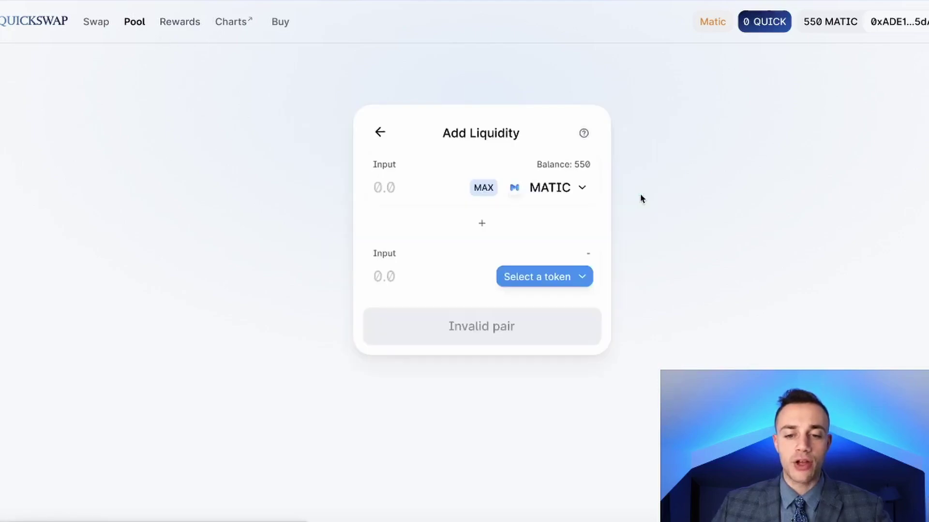
- Pair MATIC with ETH and deposit the entire 0.1033 ETH balance
click(556, 277)
click(591, 49)
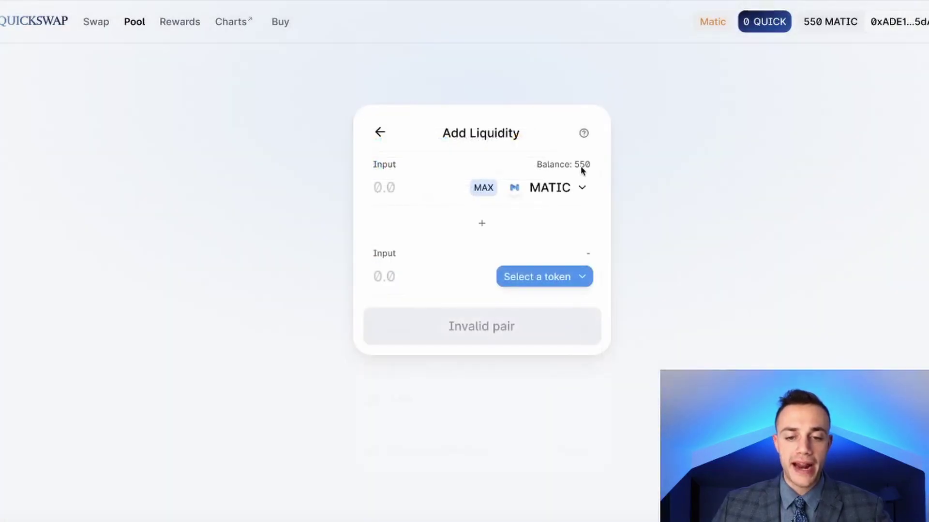
click(538, 277)
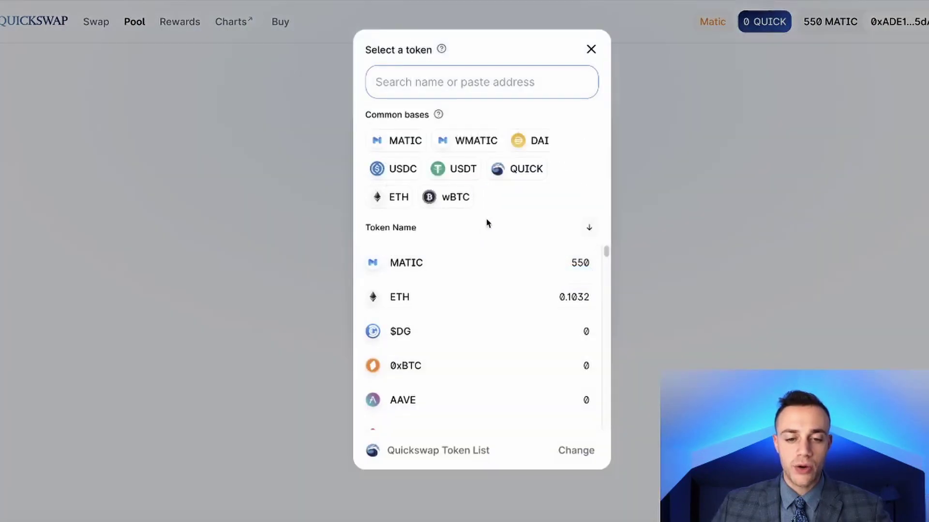
click(398, 197)
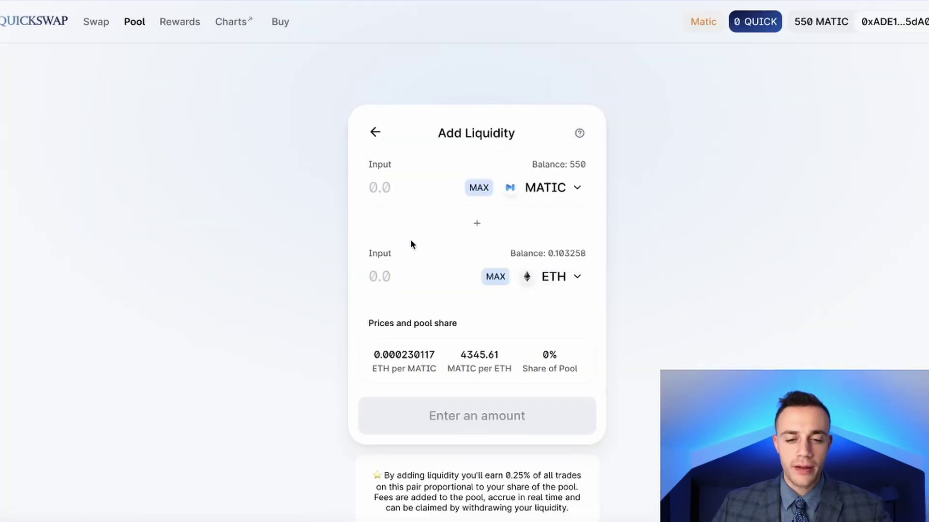
click(492, 275)
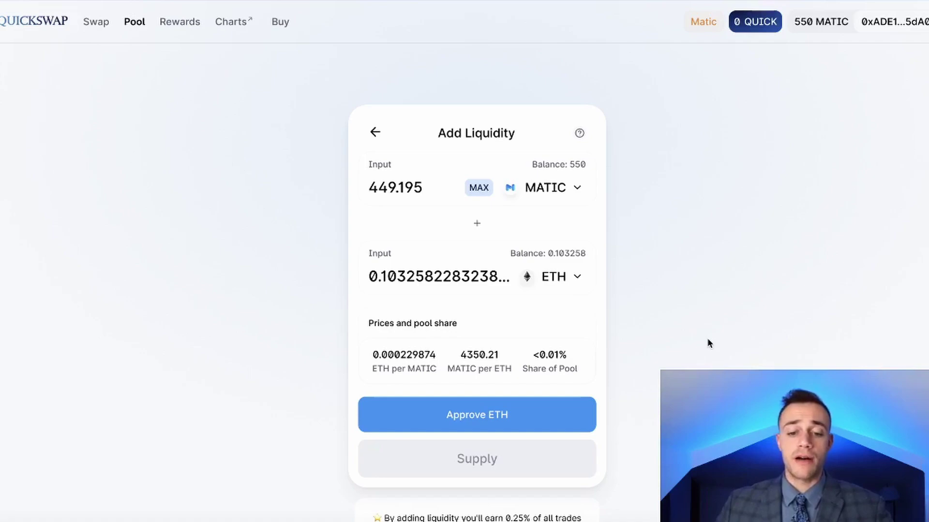
- Approve ETH spending for the pool, confirming the MetaMask permission popup
click(476, 421)
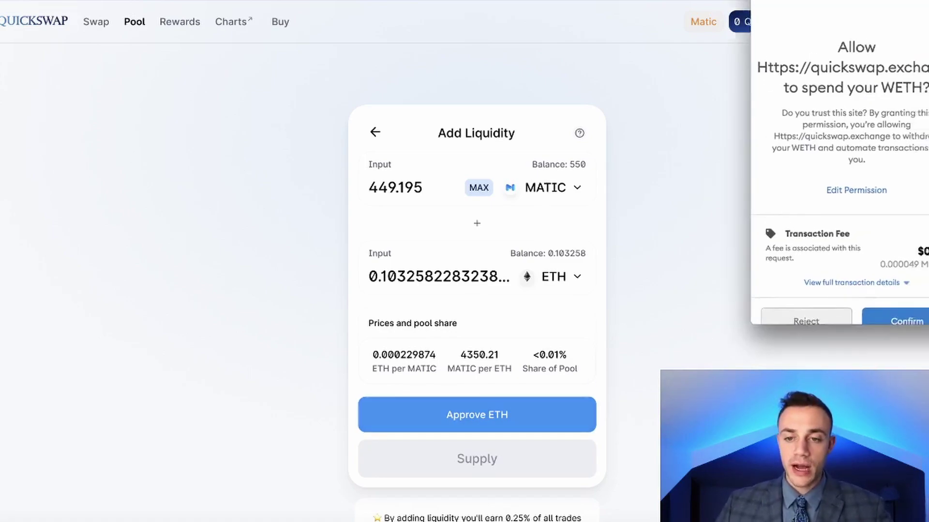
drag(886, 1, 618, 11)
click(690, 338)
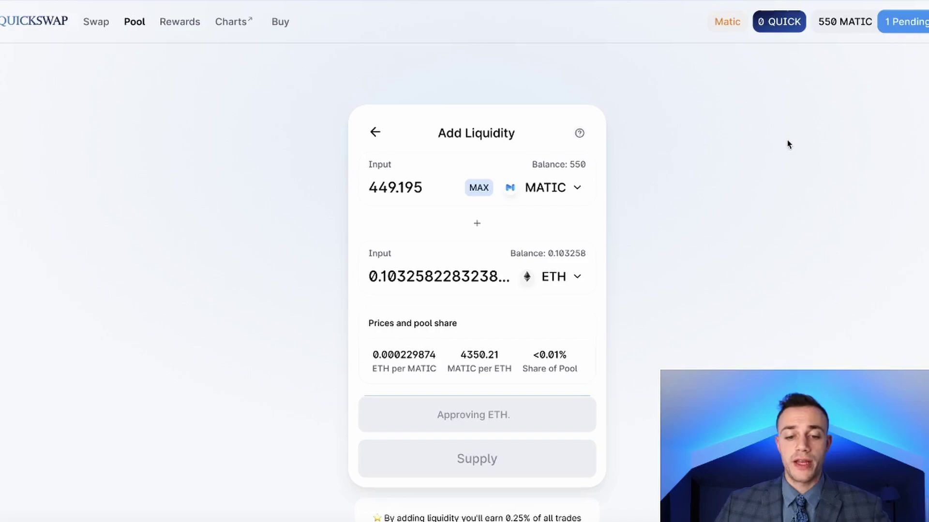
scroll(788, 143, down, 2)
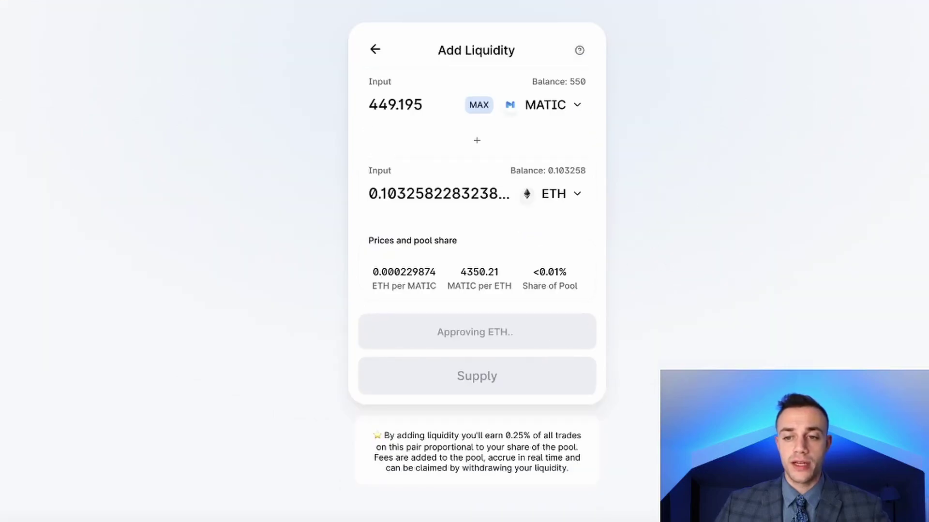
scroll(633, 256, up, 2)
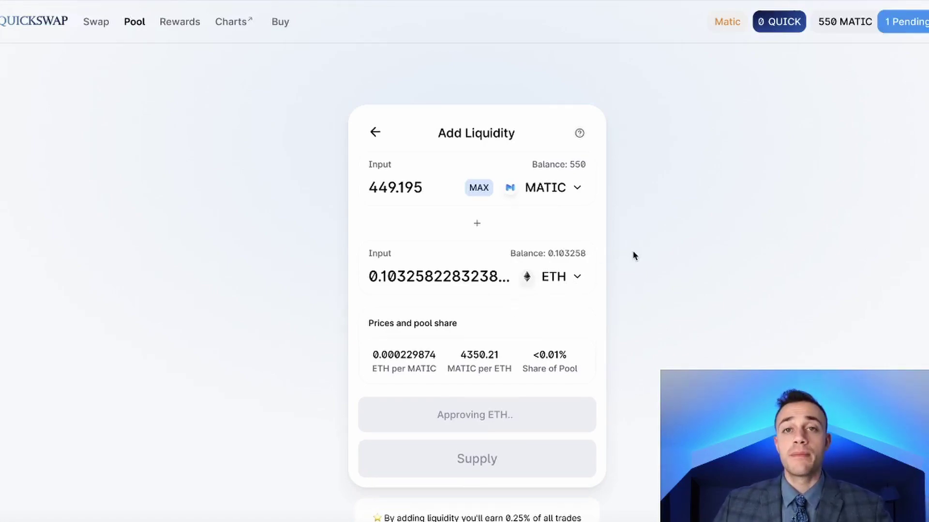
scroll(642, 249, down, 1)
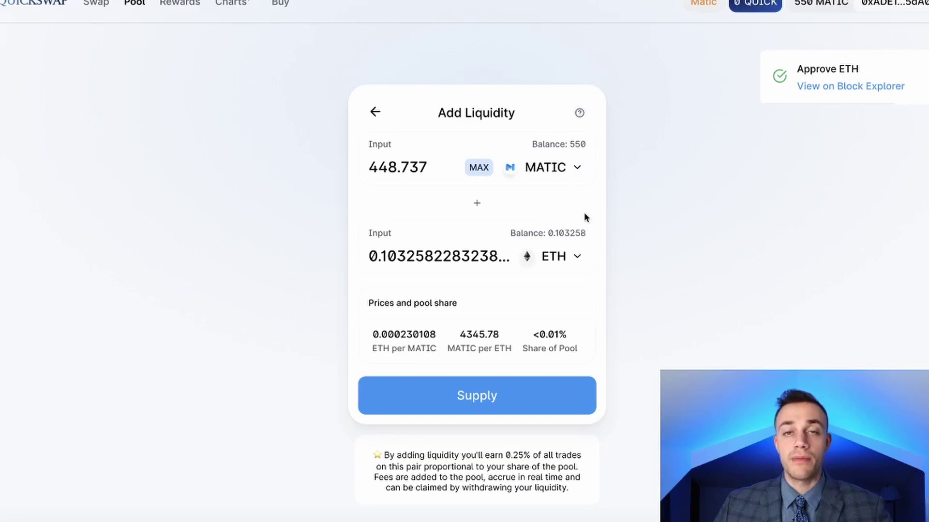
- Review the deposit of 448.737 MATIC and 0.103258 ETH yielding 5.79 pool tokens
click(512, 396)
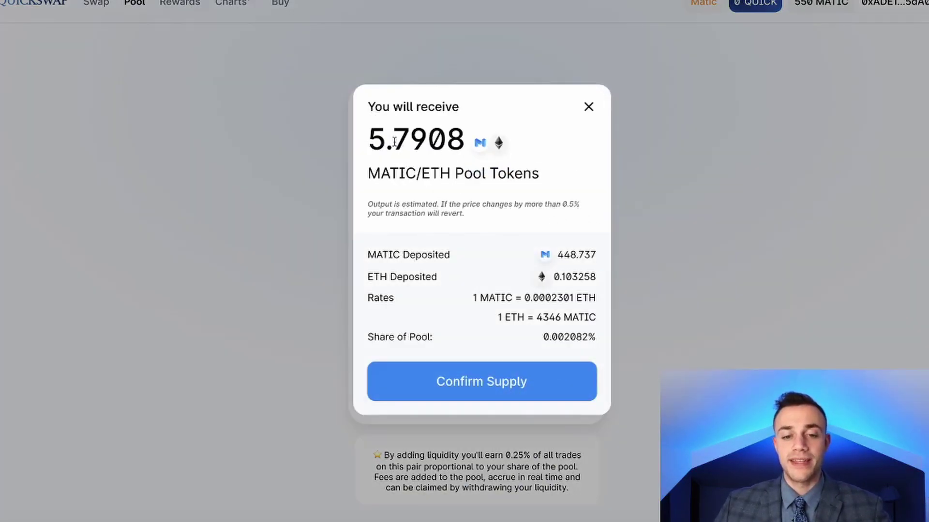
drag(369, 139, 428, 139)
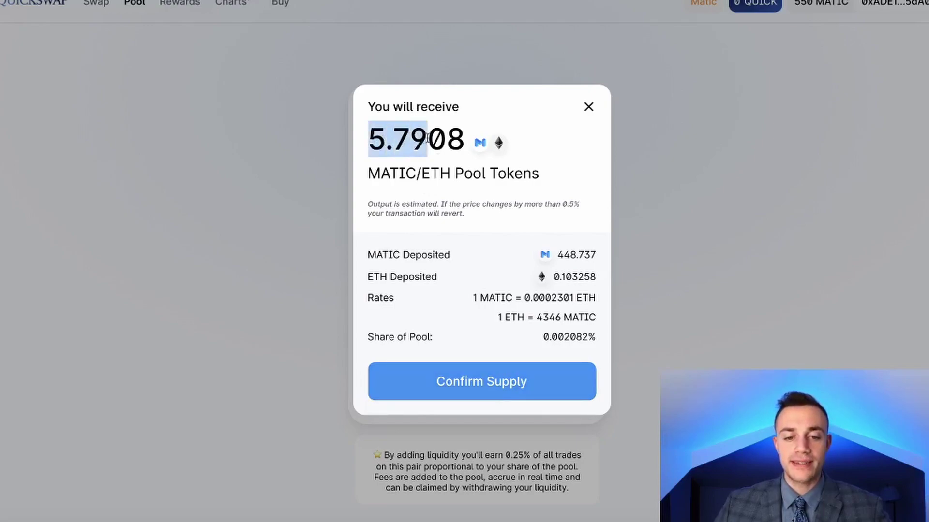
click(436, 172)
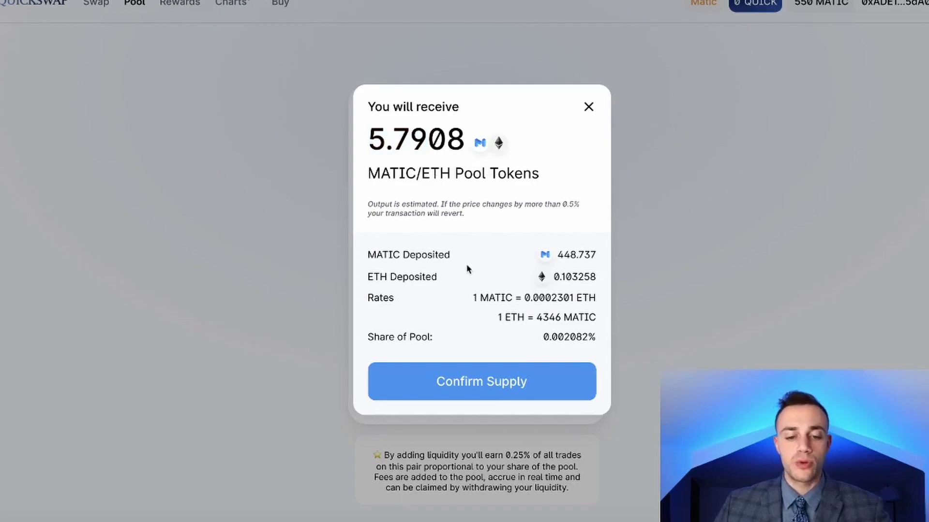
- Confirm the MATIC/ETH supply, approve it in MetaMask and dismiss the submitted notice
click(530, 390)
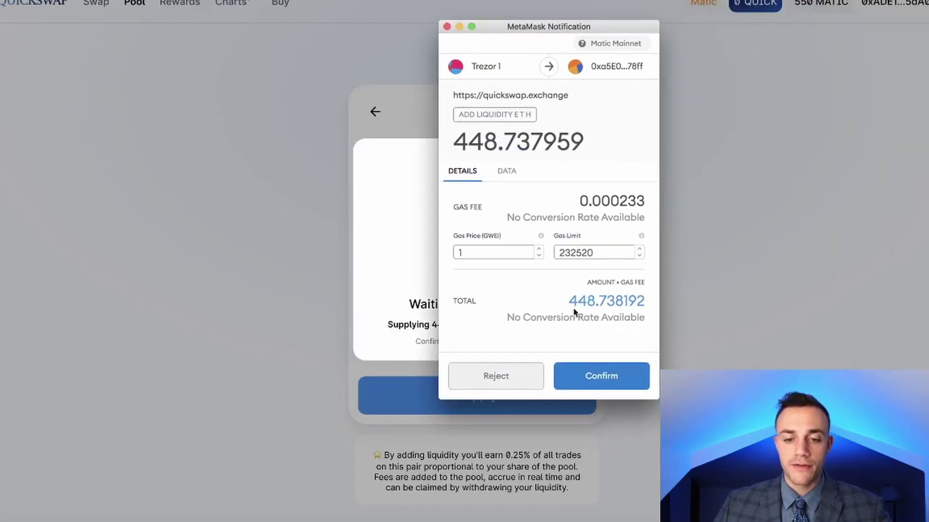
click(619, 377)
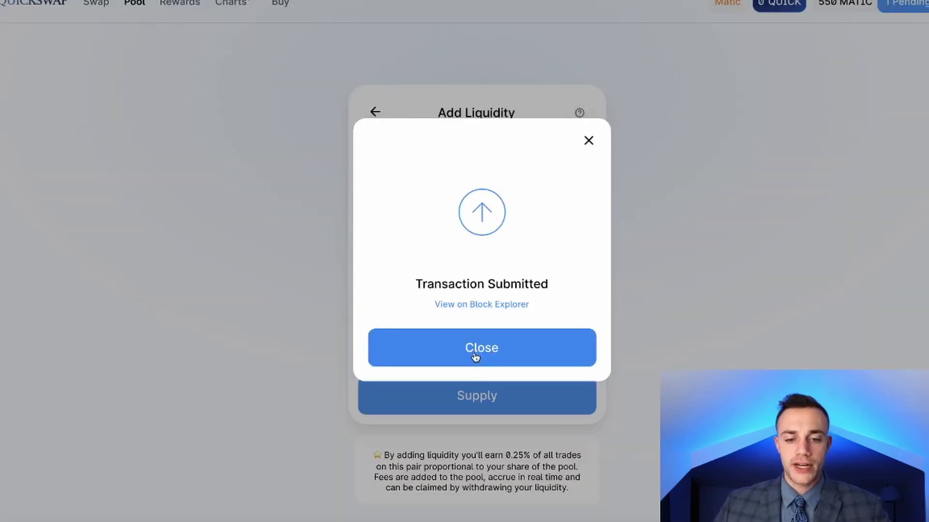
click(474, 355)
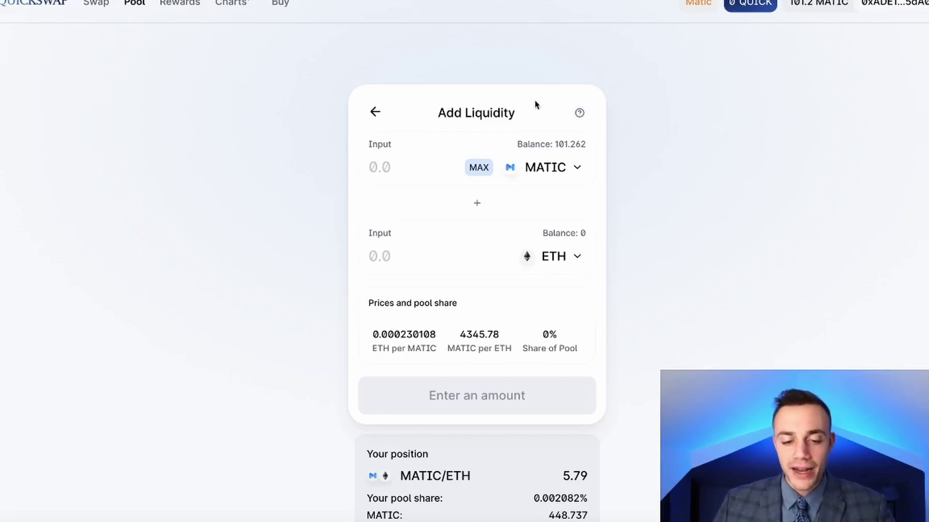
- Return to the QuickSwap Pool page listing the MATIC/ETH liquidity
click(377, 112)
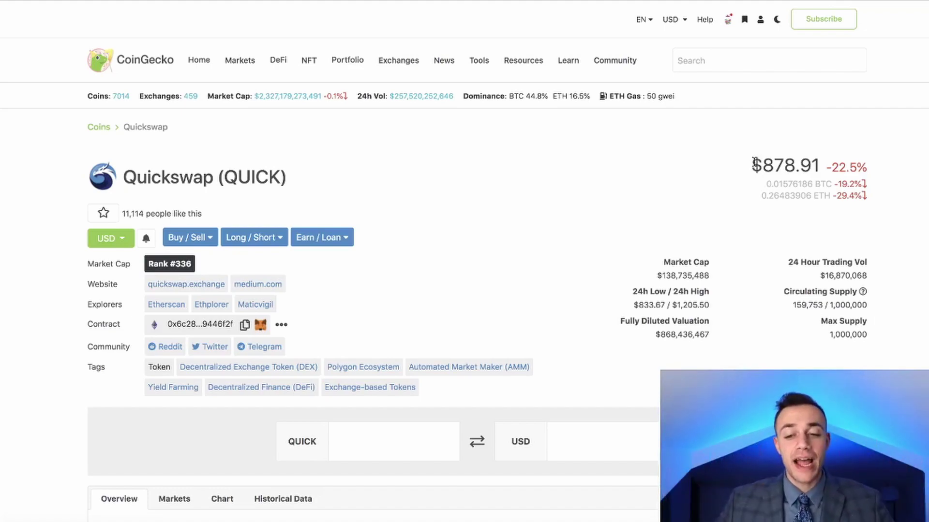
scroll(624, 216, down, 3)
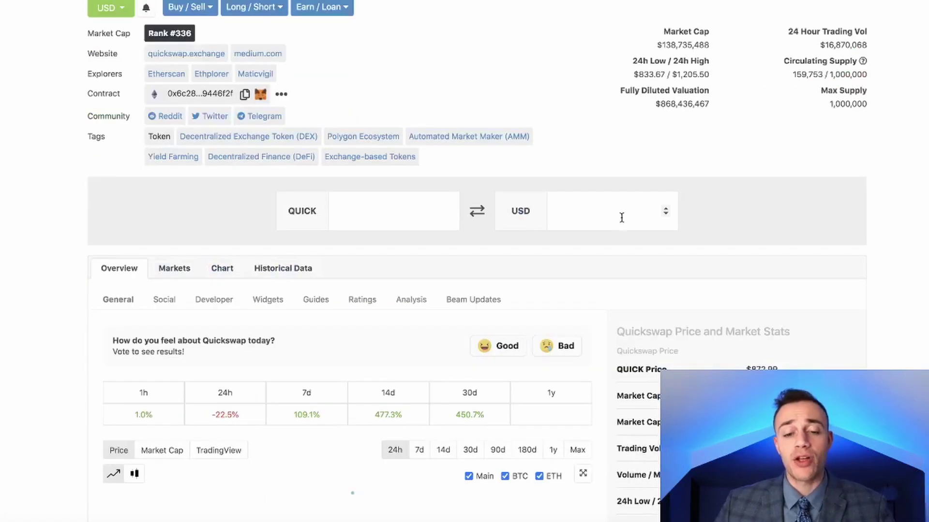
scroll(609, 218, down, 2)
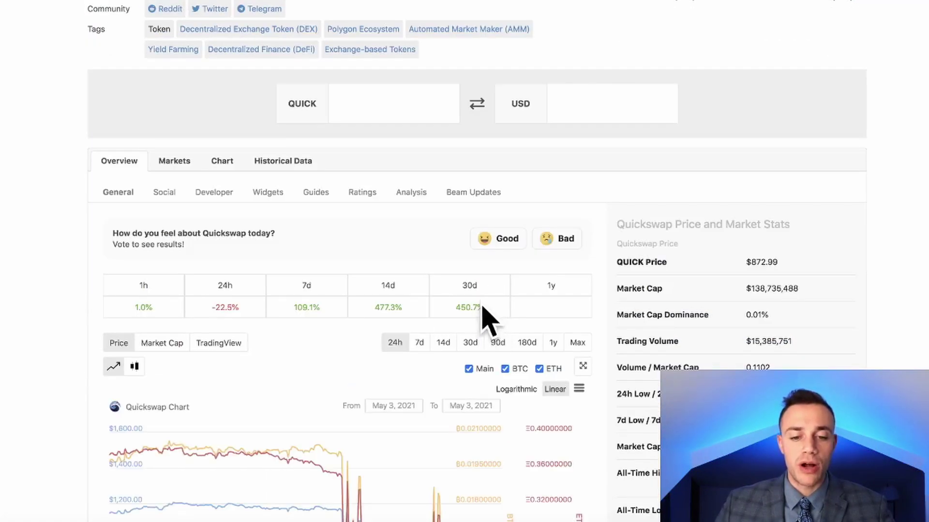
scroll(481, 311, down, 2)
scroll(494, 350, up, 6)
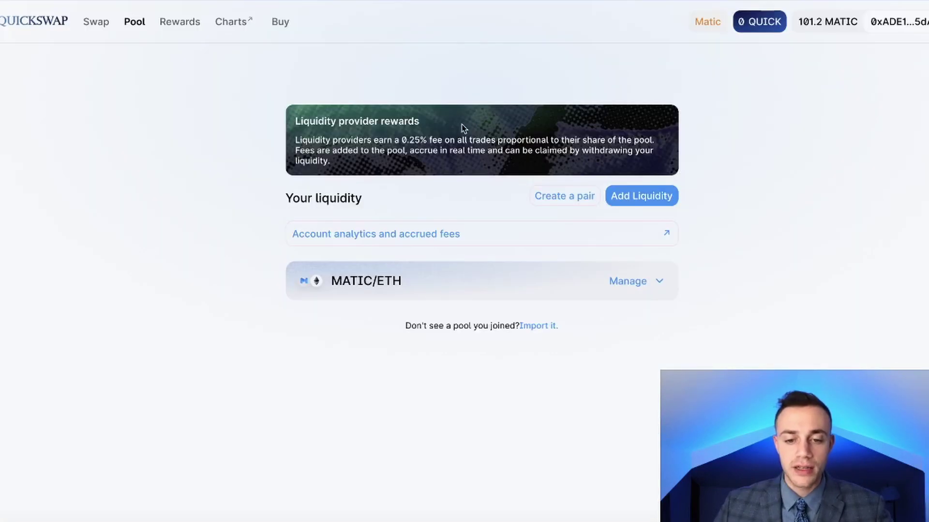
- Expand the MATIC/ETH position card via Manage to show its pool tokens and pooled amounts
click(641, 279)
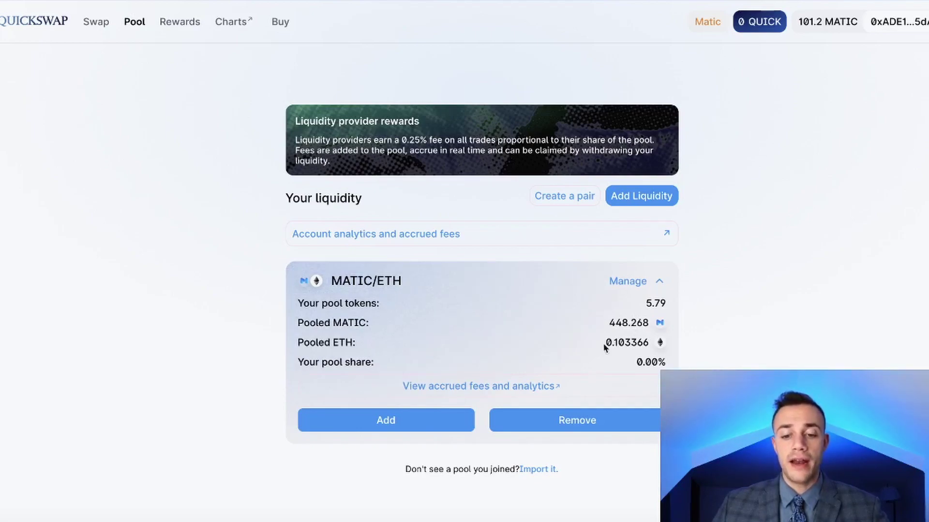
- Go to the Rewards page listing the participating liquidity mining pools
click(180, 21)
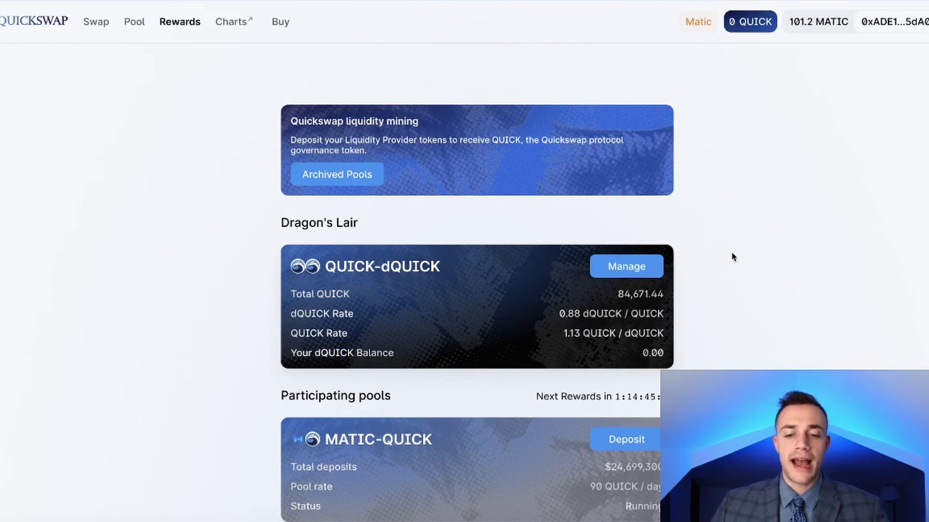
scroll(731, 256, down, 3)
scroll(730, 236, up, 3)
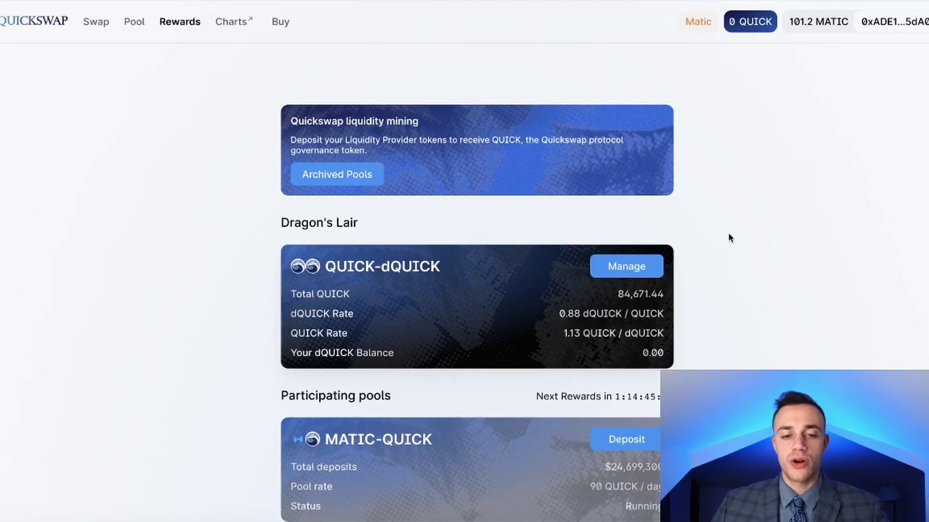
scroll(729, 236, down, 3)
scroll(727, 235, down, 3)
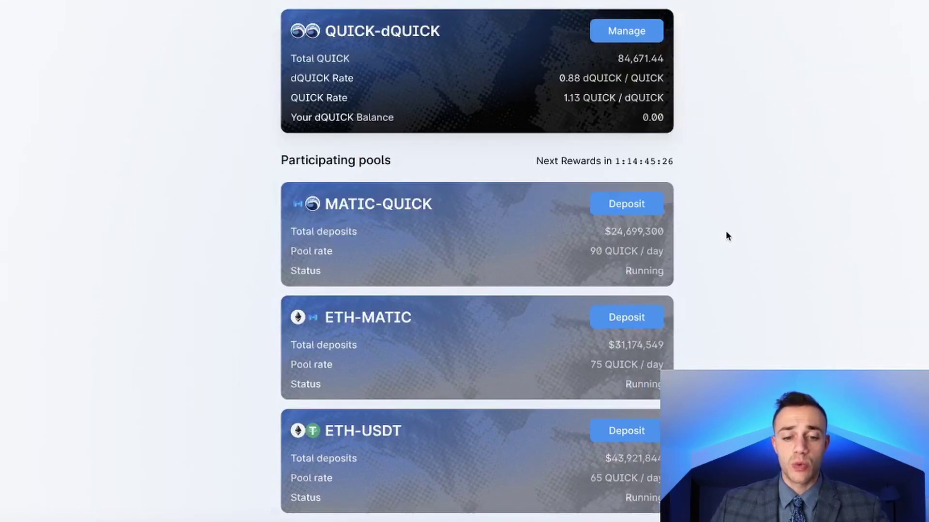
scroll(726, 235, down, 1)
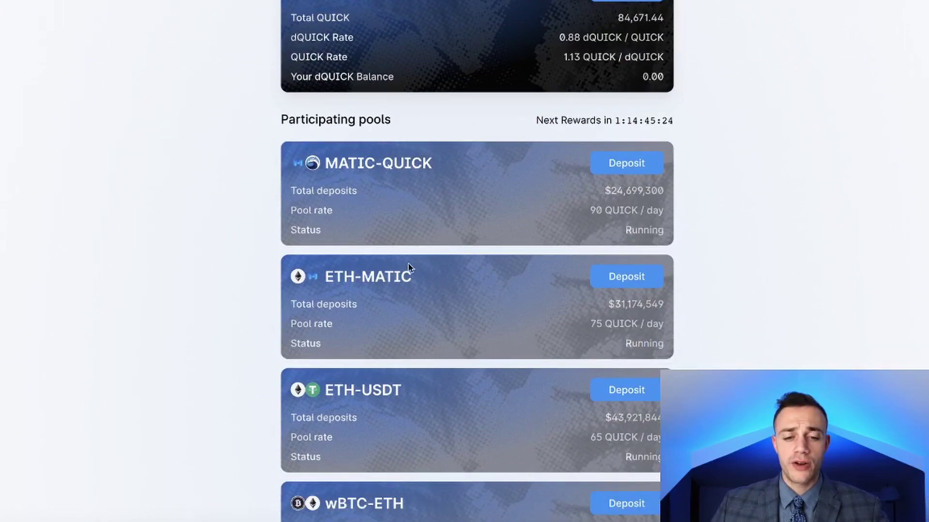
scroll(361, 271, down, 1)
scroll(440, 259, down, 1)
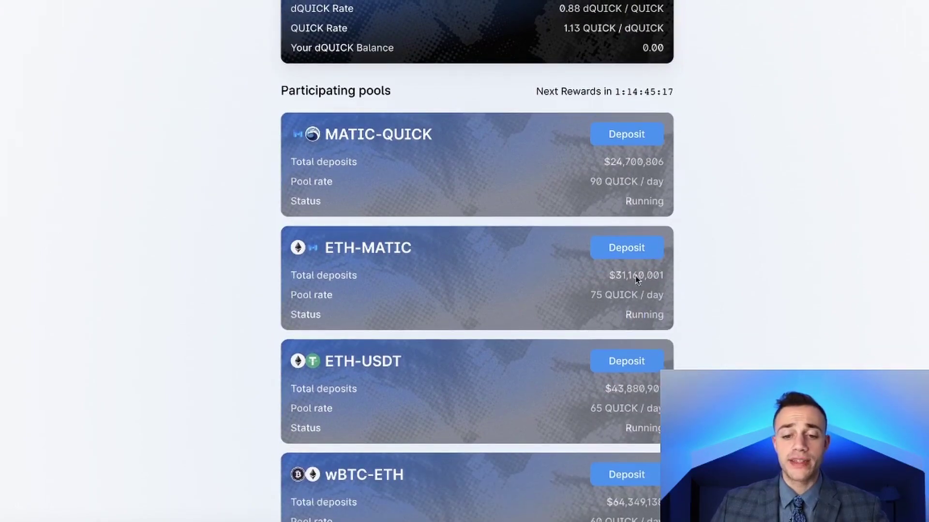
scroll(581, 286, down, 2)
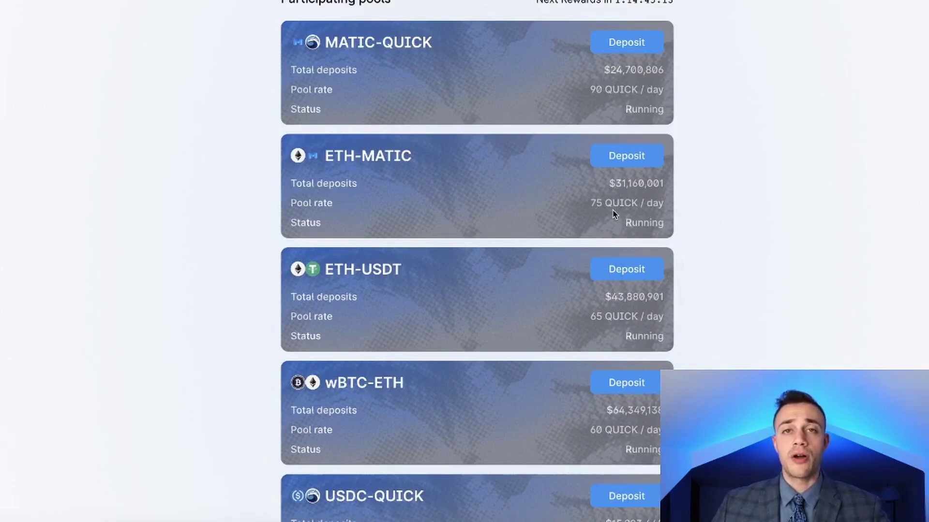
scroll(613, 209, up, 1)
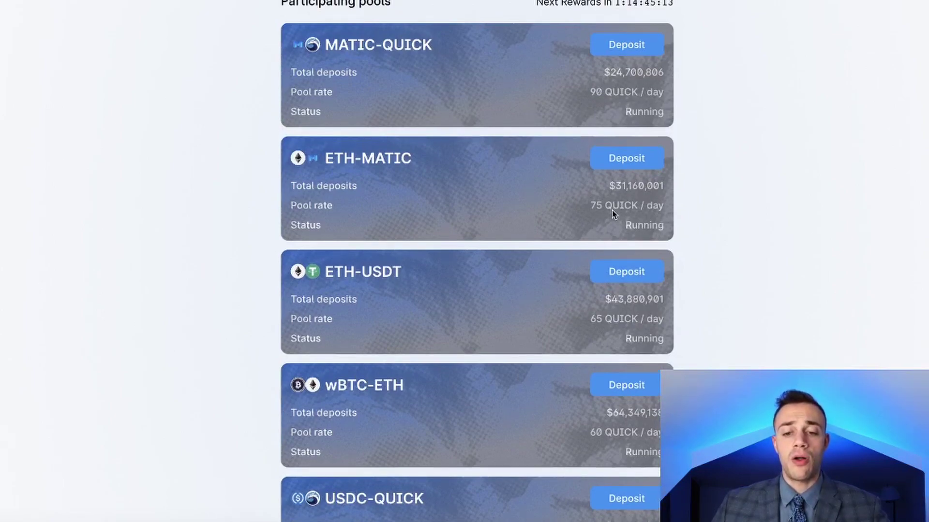
- Start an ETH-MATIC farm deposit filled with the MAX 5.79081 QUICK-V2 LP tokens
click(618, 161)
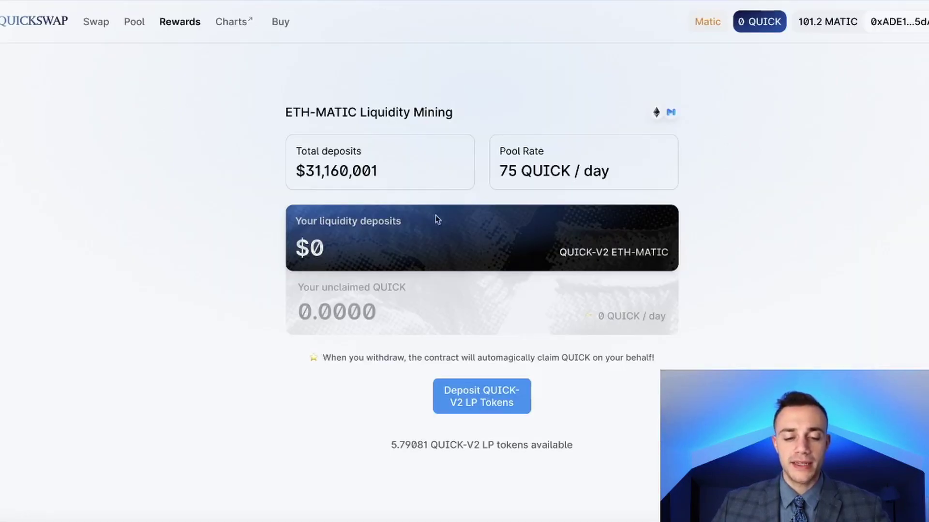
click(472, 404)
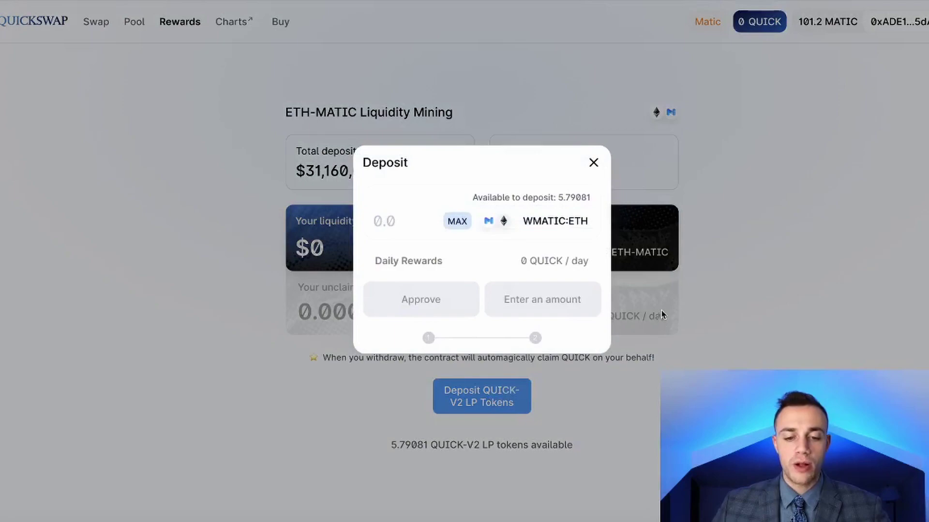
click(457, 221)
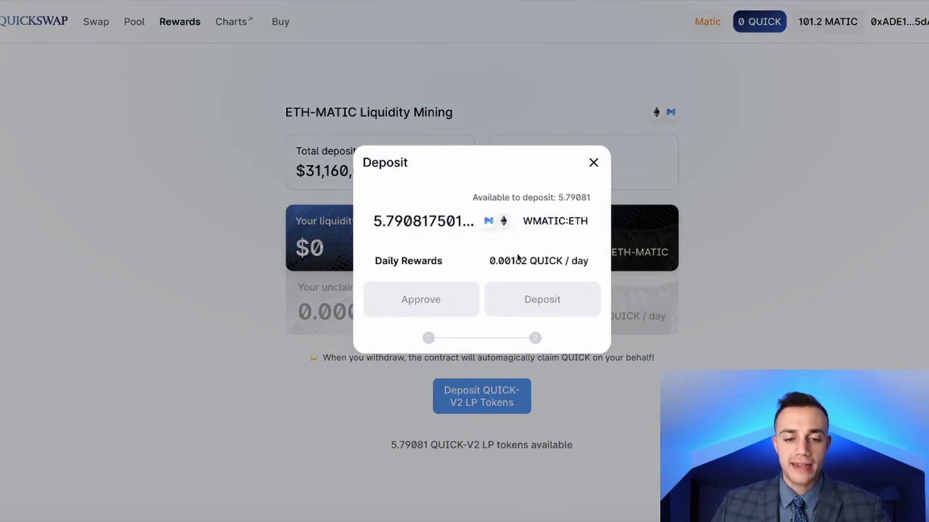
- Approve and sign the LP token spending in MetaMask, then submit the deposit staking $675
click(436, 305)
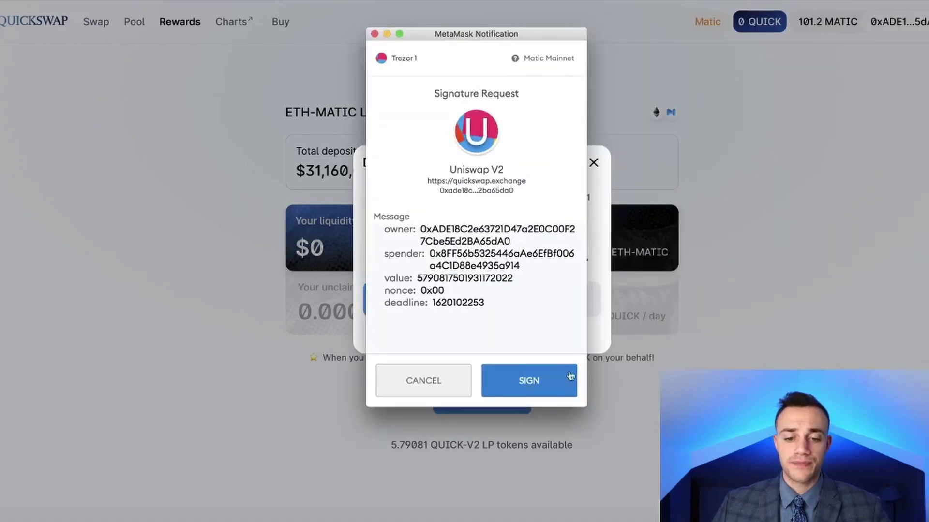
click(543, 373)
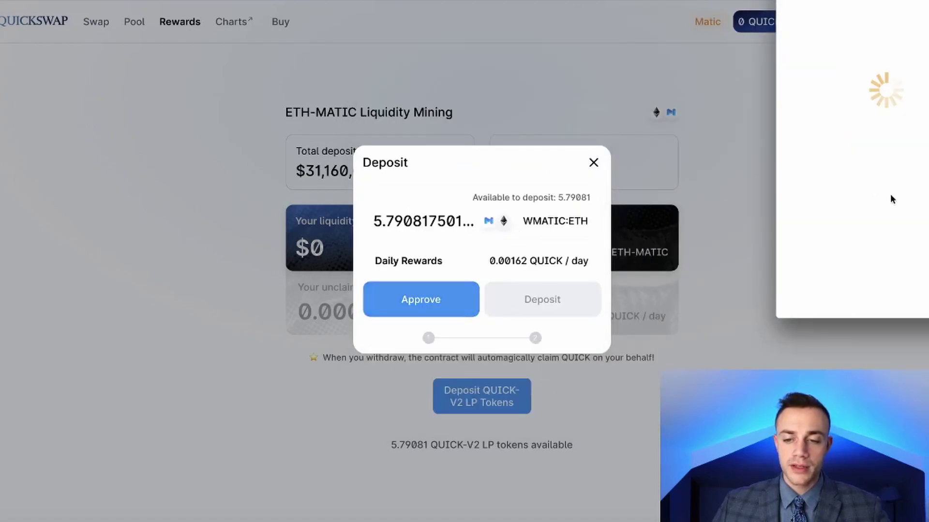
scroll(890, 192, down, 1)
click(907, 294)
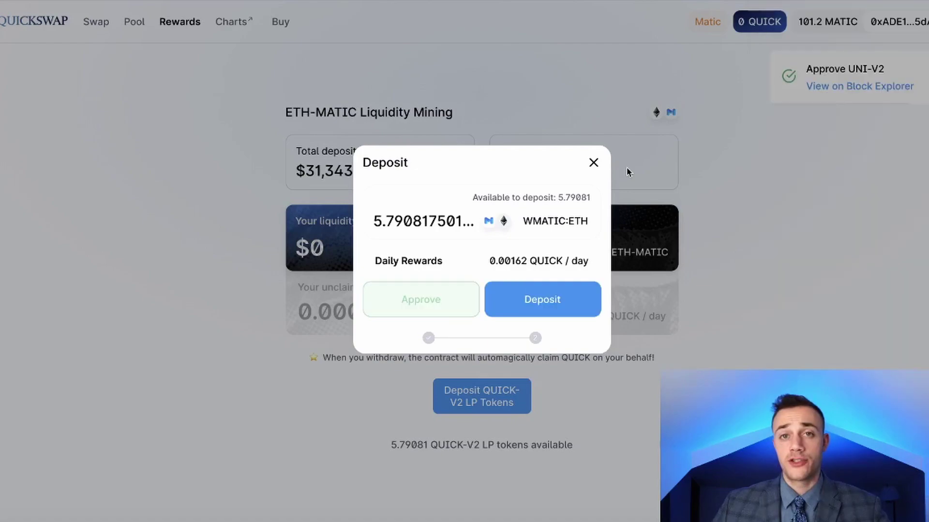
click(549, 300)
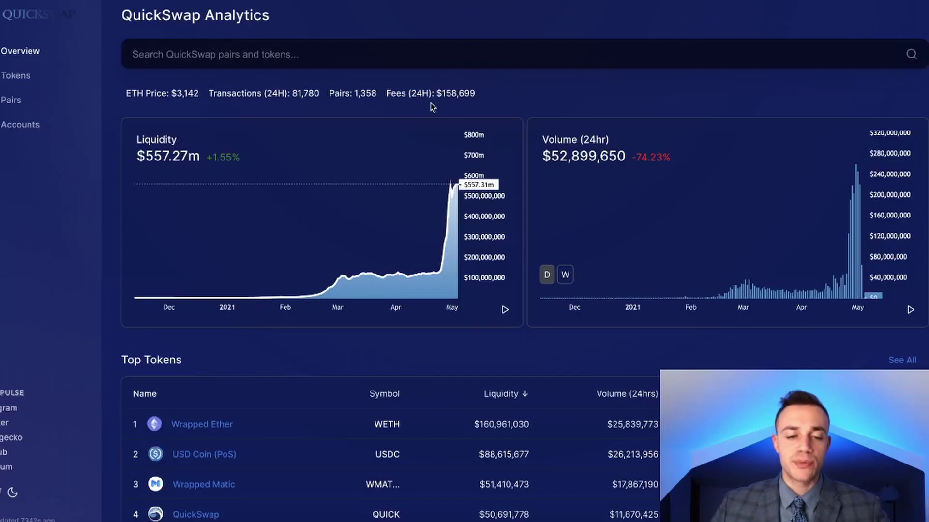
scroll(334, 335, down, 3)
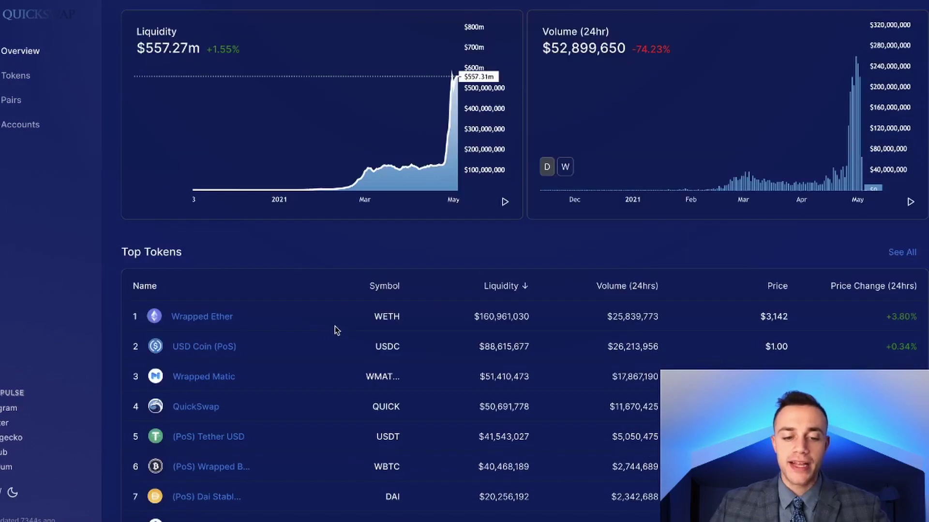
scroll(351, 323, down, 5)
scroll(395, 303, up, 7)
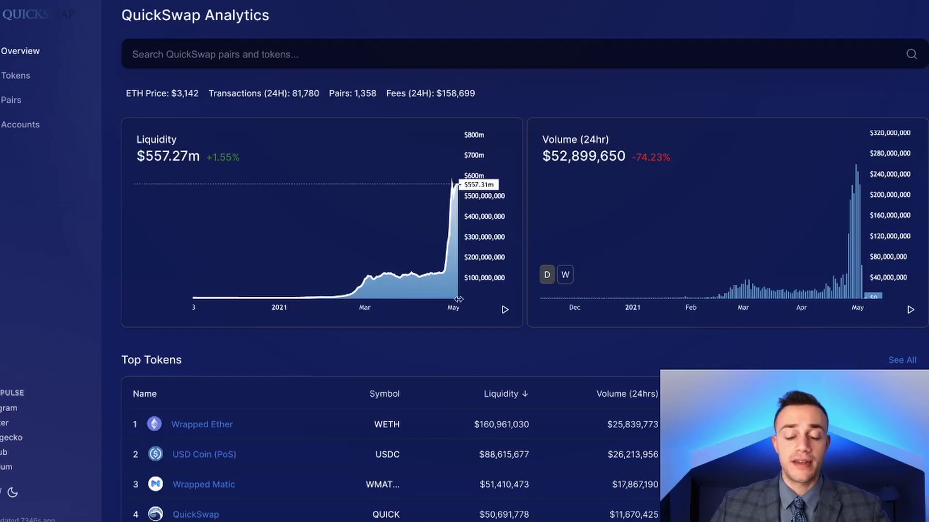
scroll(552, 334, down, 3)
scroll(540, 334, down, 10)
scroll(537, 323, up, 10)
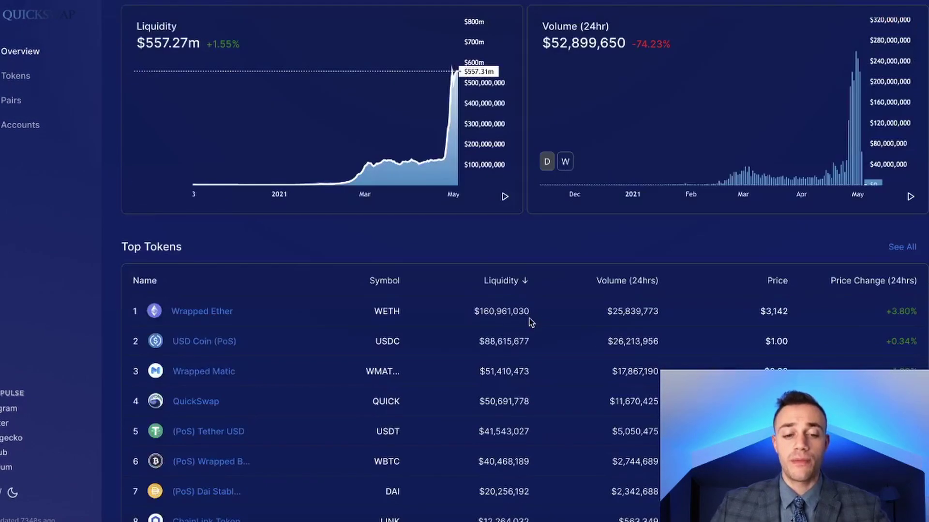
scroll(529, 319, up, 3)
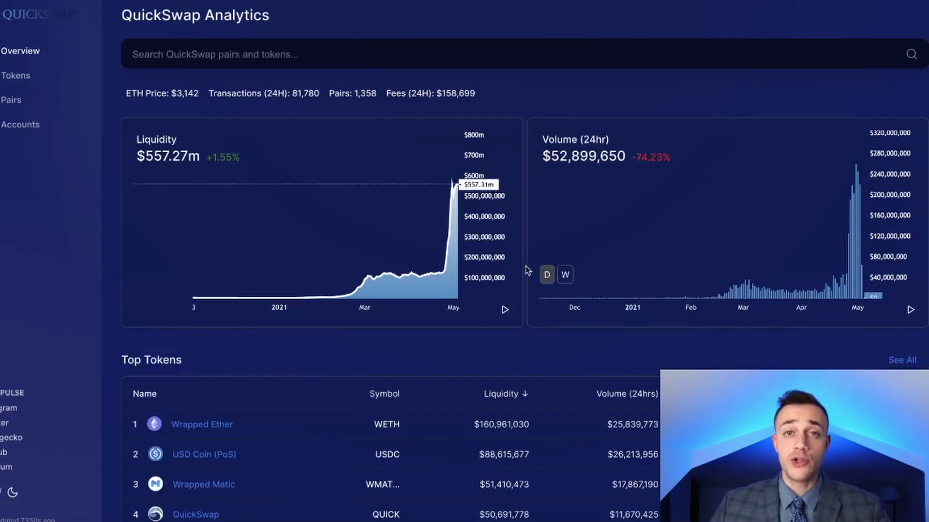